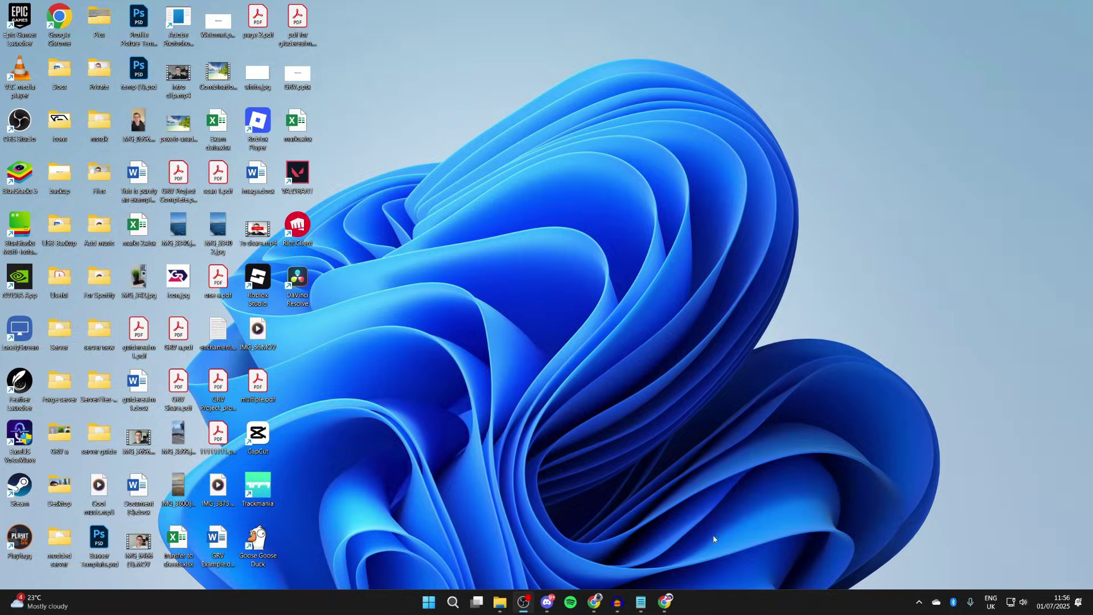
# Switch to Google Chrome, search Google for optifine, and show all versions on the OptiFine site's downloads page.
pyautogui.click(664, 602)
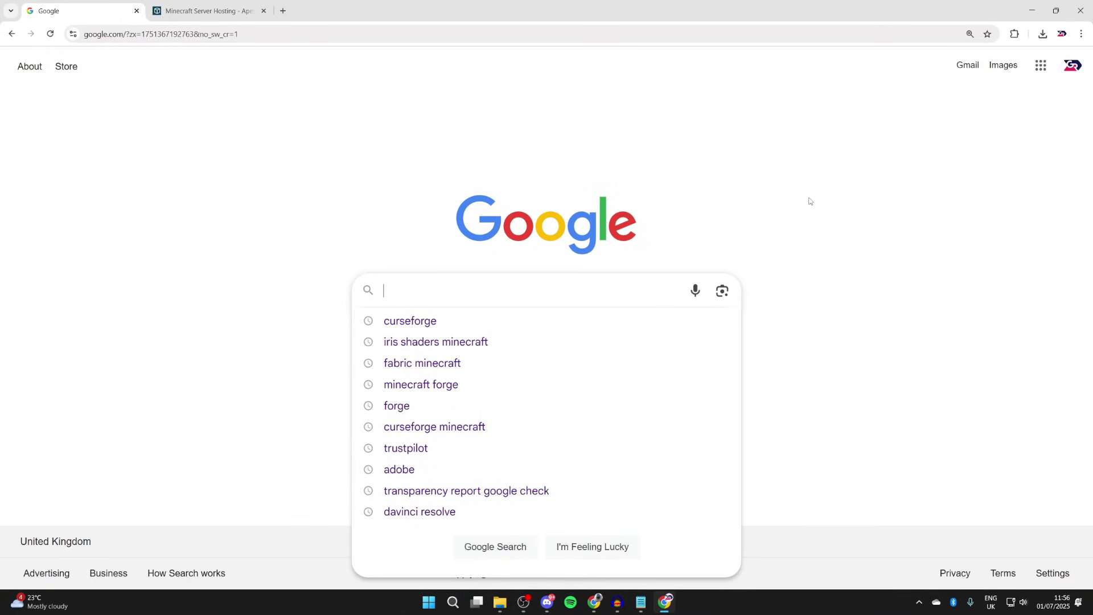
pyautogui.write('optifine')
pyautogui.press('Return')
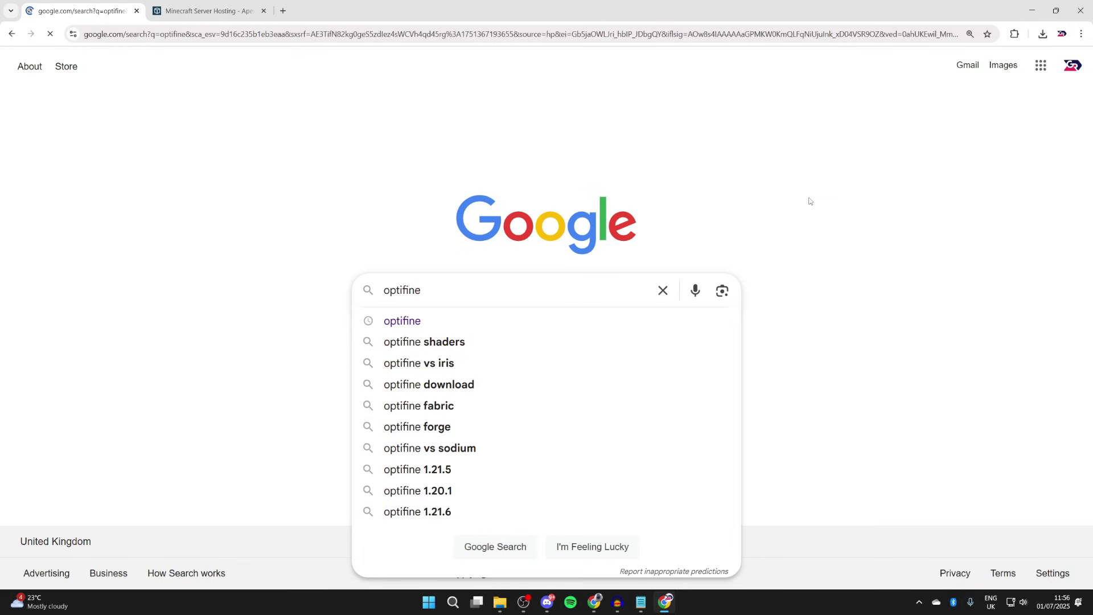
pyautogui.click(187, 197)
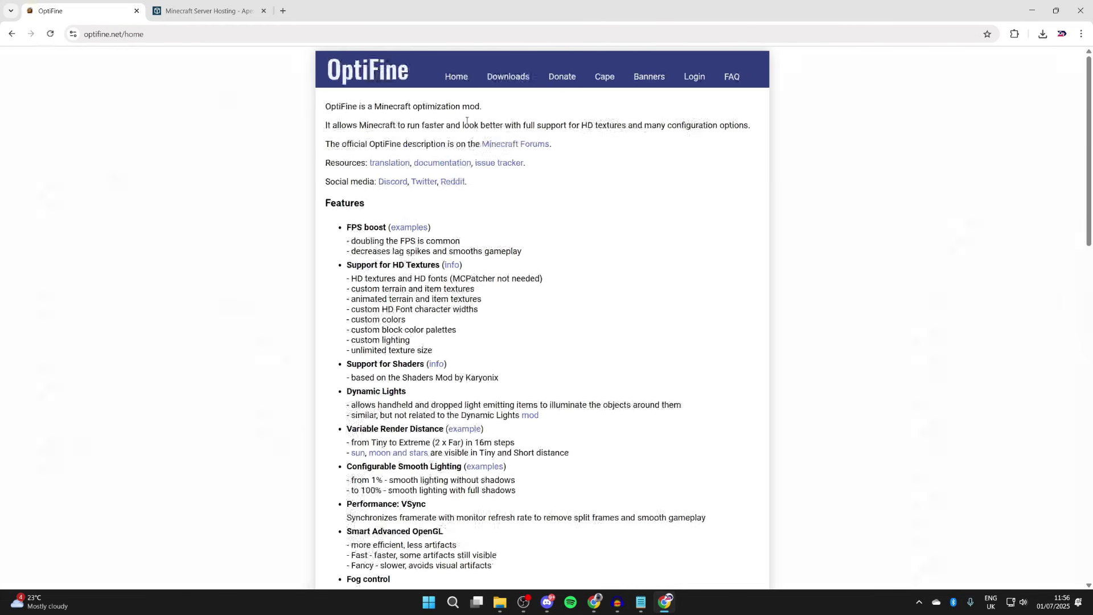
pyautogui.click(519, 78)
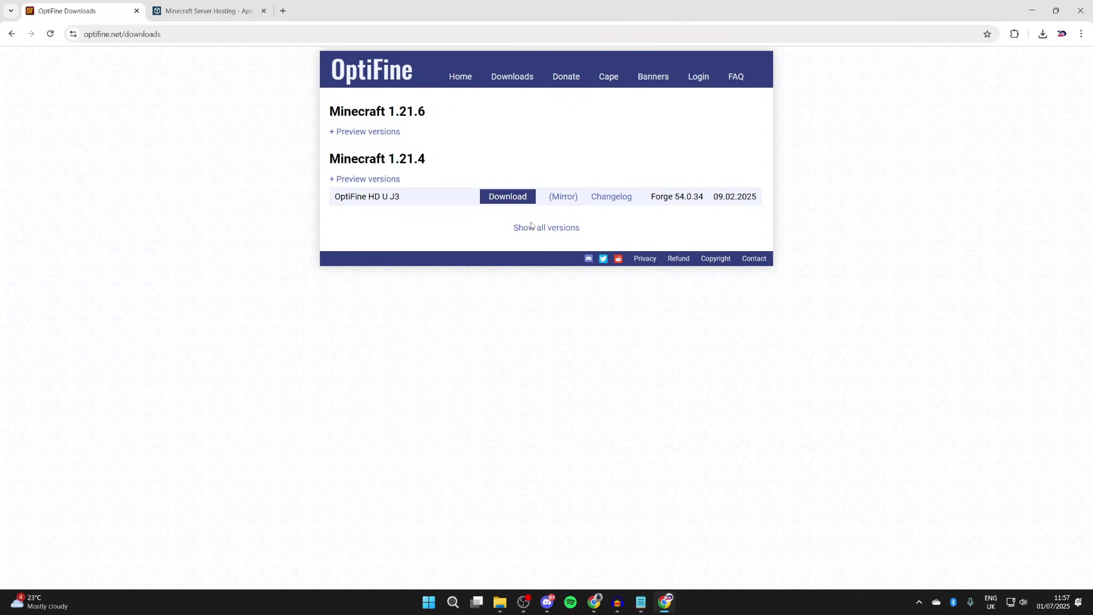
pyautogui.click(532, 223)
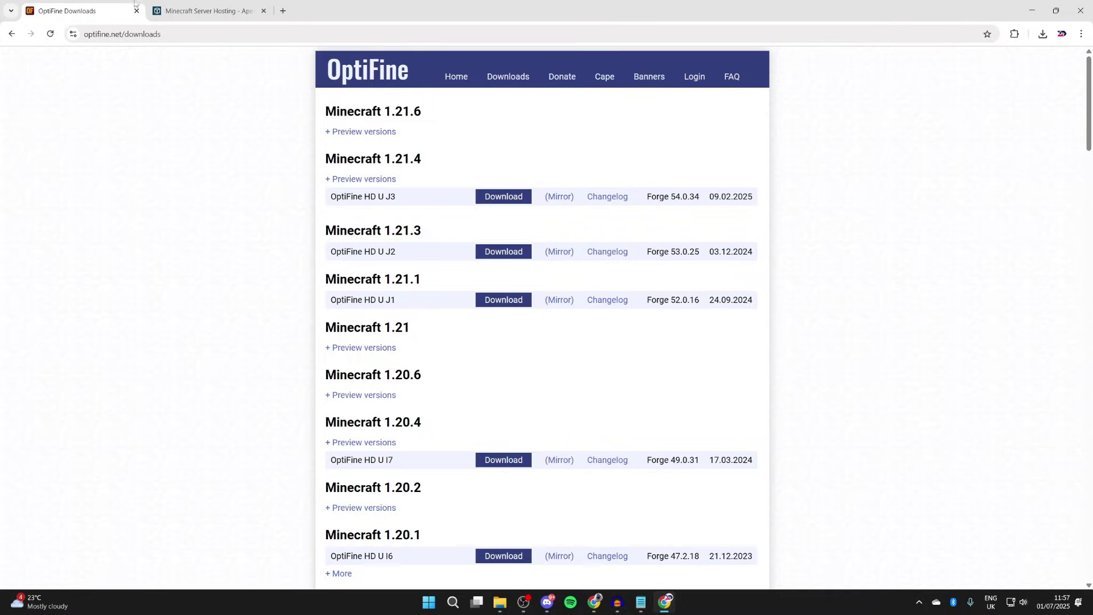
# Search Google for curseforge in a new tab and open the CurseForge website.
pyautogui.click(281, 9)
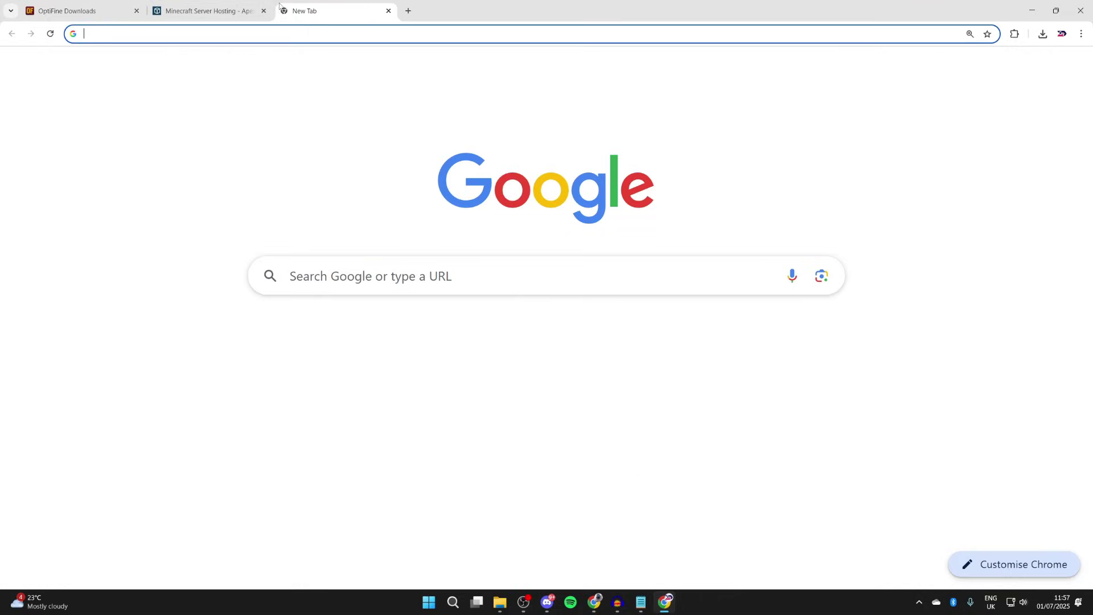
pyautogui.click(431, 270)
pyautogui.write('curse')
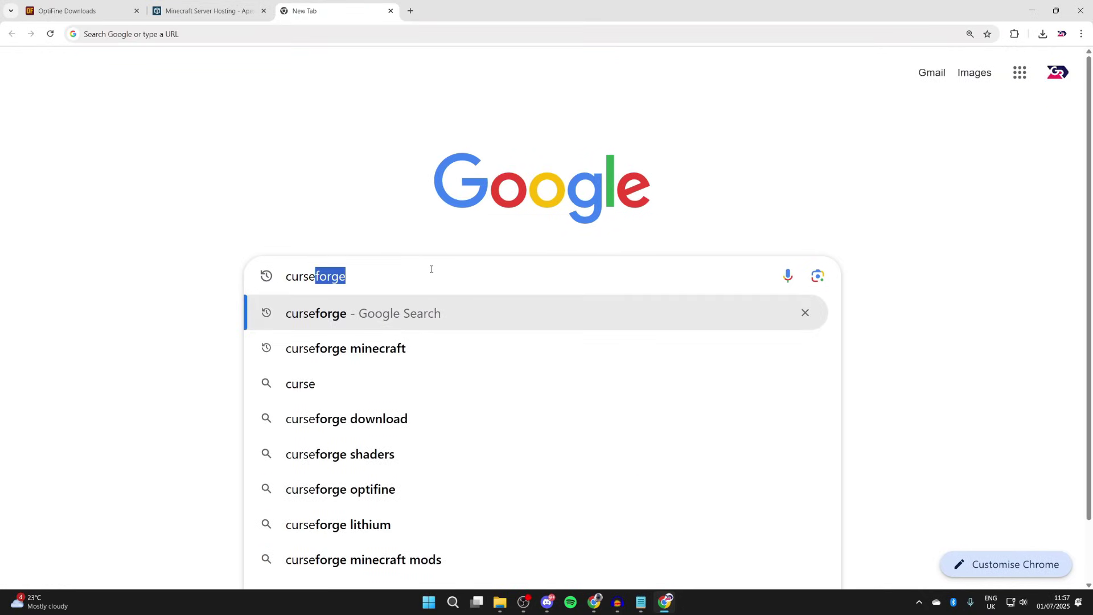
pyautogui.press('Return')
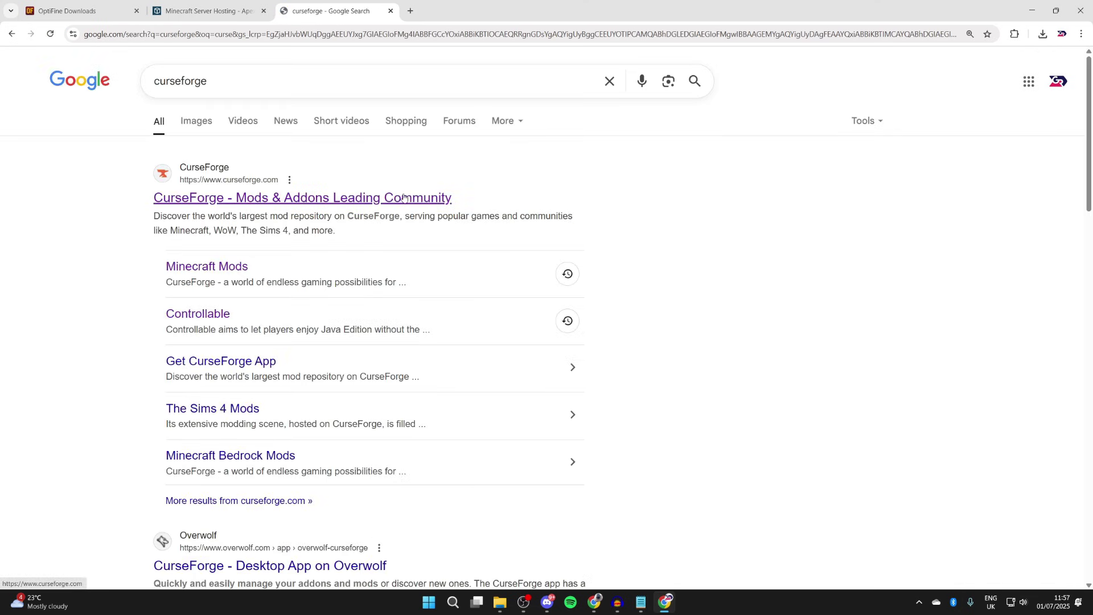
pyautogui.click(404, 197)
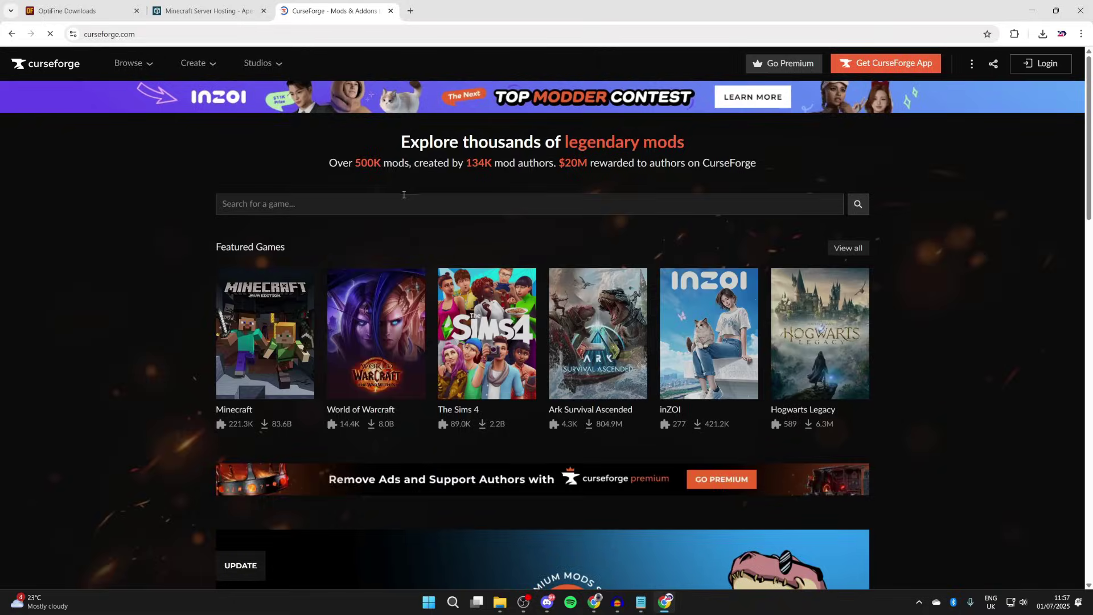
# Browse all Minecraft projects on CurseForge and limit the listing to the Mods category.
pyautogui.click(261, 321)
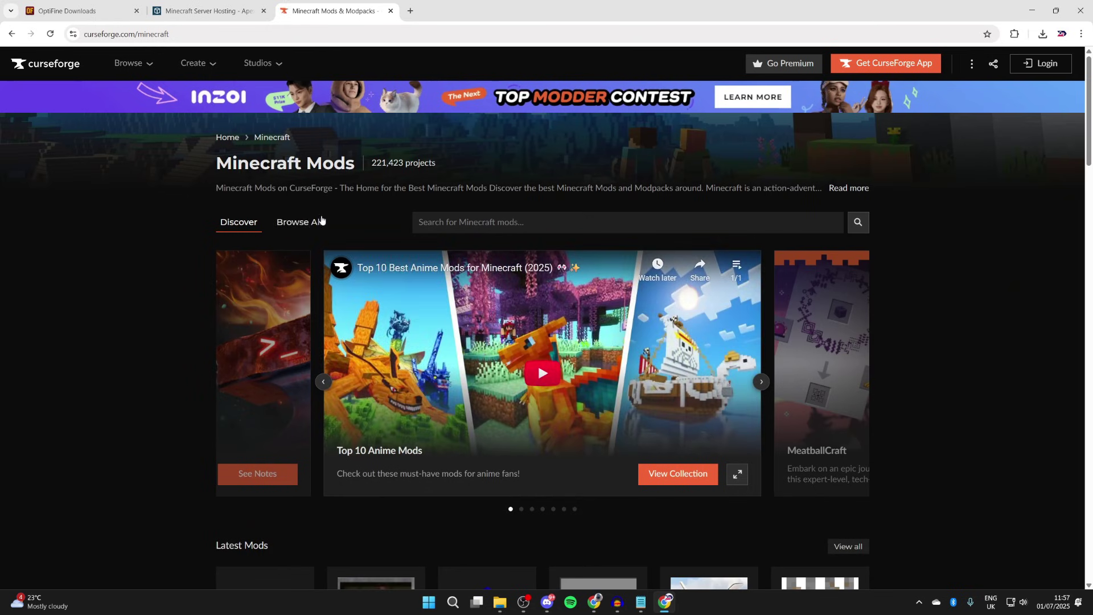
pyautogui.click(312, 223)
pyautogui.click(226, 481)
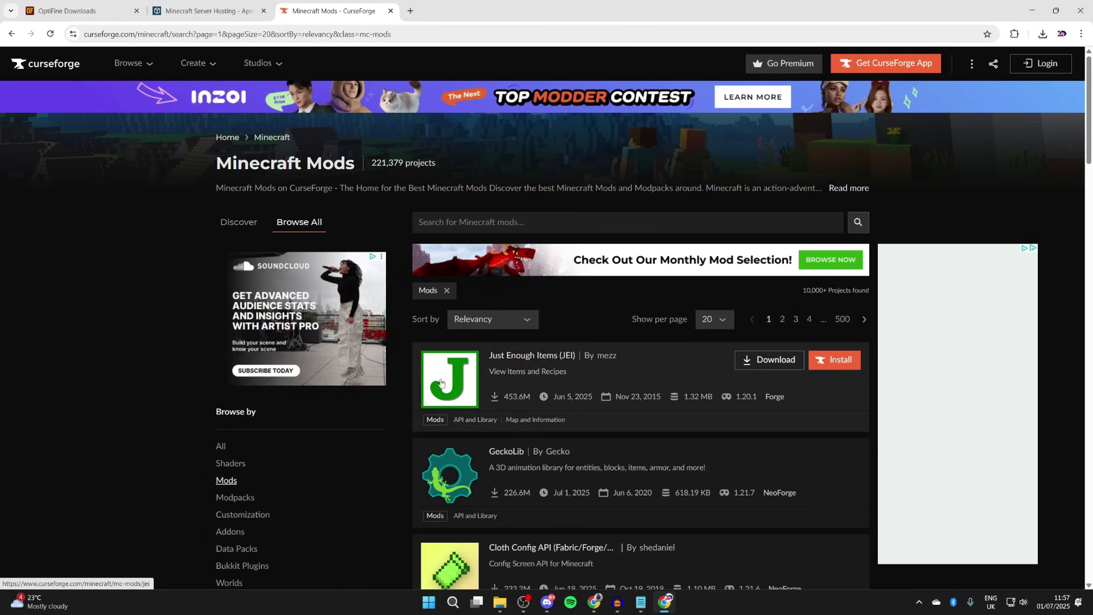
# Download the file 19.21.2.313 for Forge 1.21.1 from the Just Enough Items (JEI) mod's file list.
pyautogui.click(546, 377)
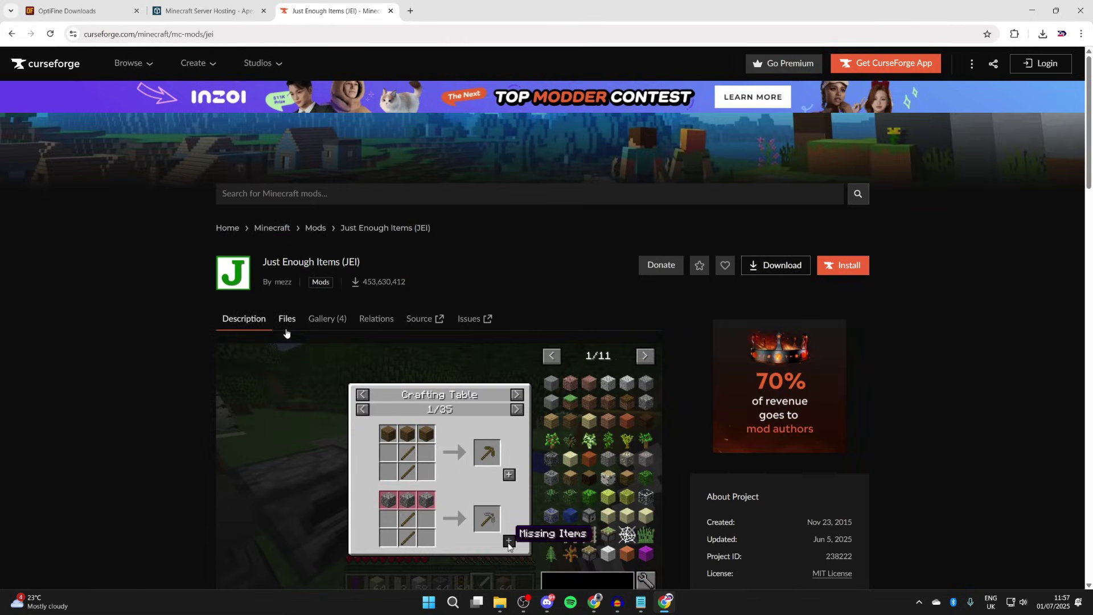
pyautogui.click(286, 329)
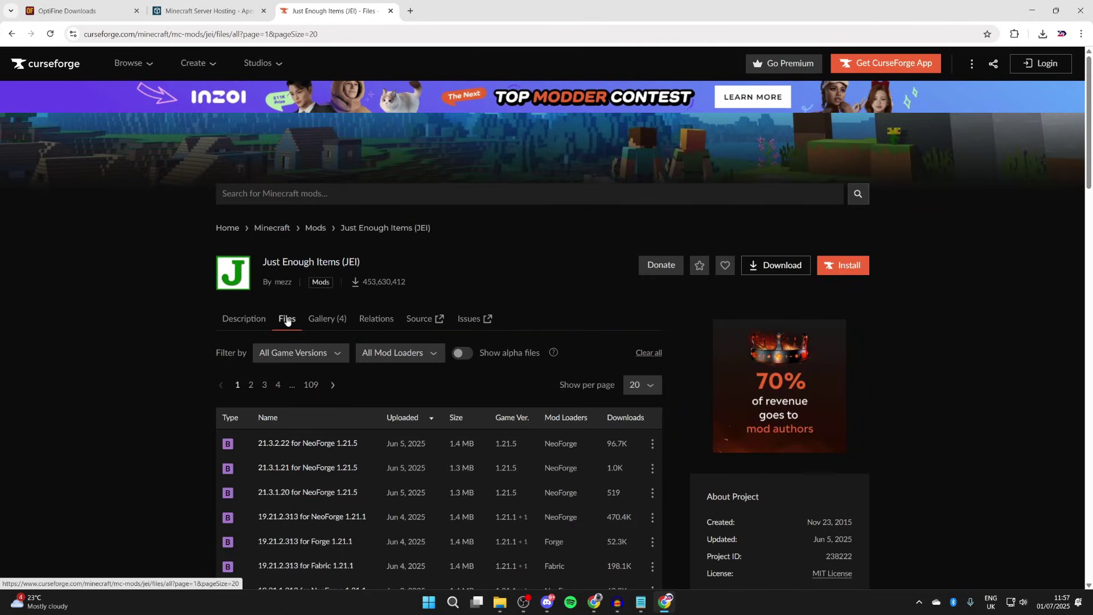
pyautogui.scroll(-2, 287, 320)
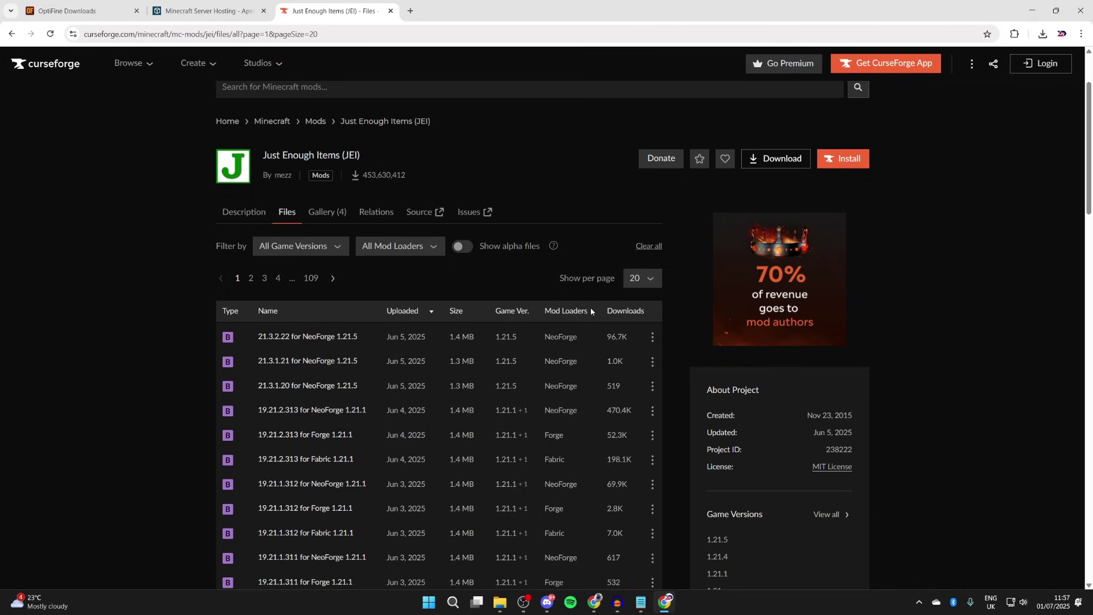
pyautogui.moveTo(502, 438)
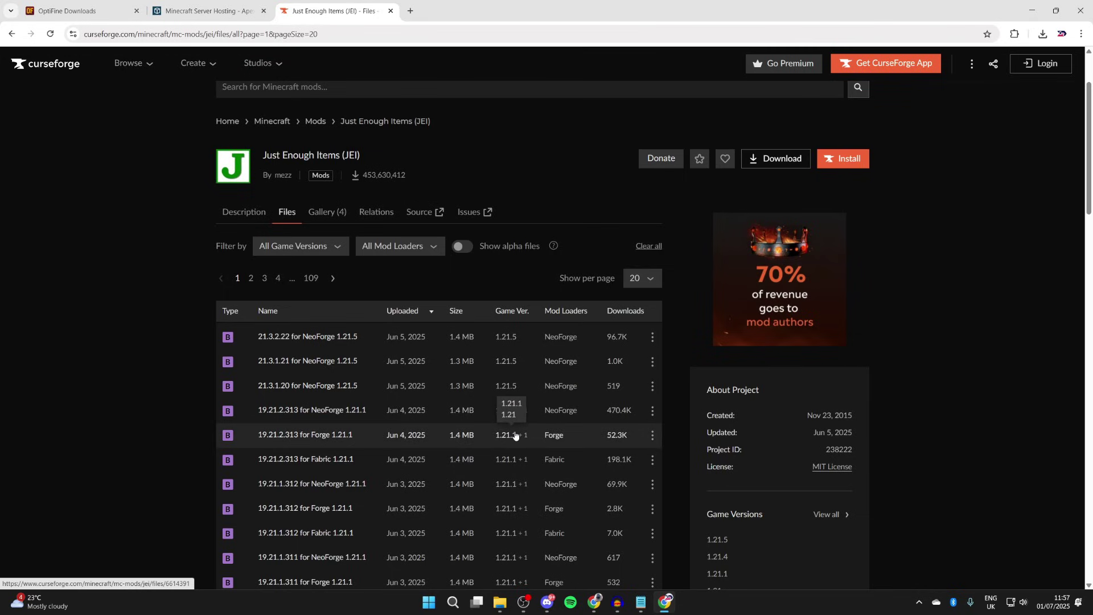
pyautogui.click(652, 435)
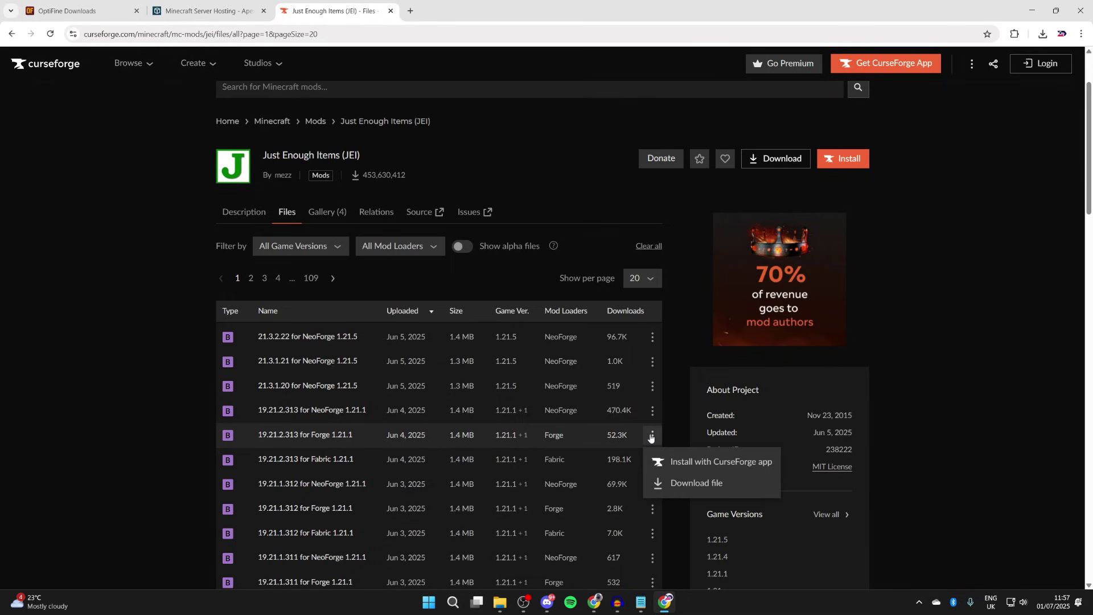
pyautogui.click(676, 481)
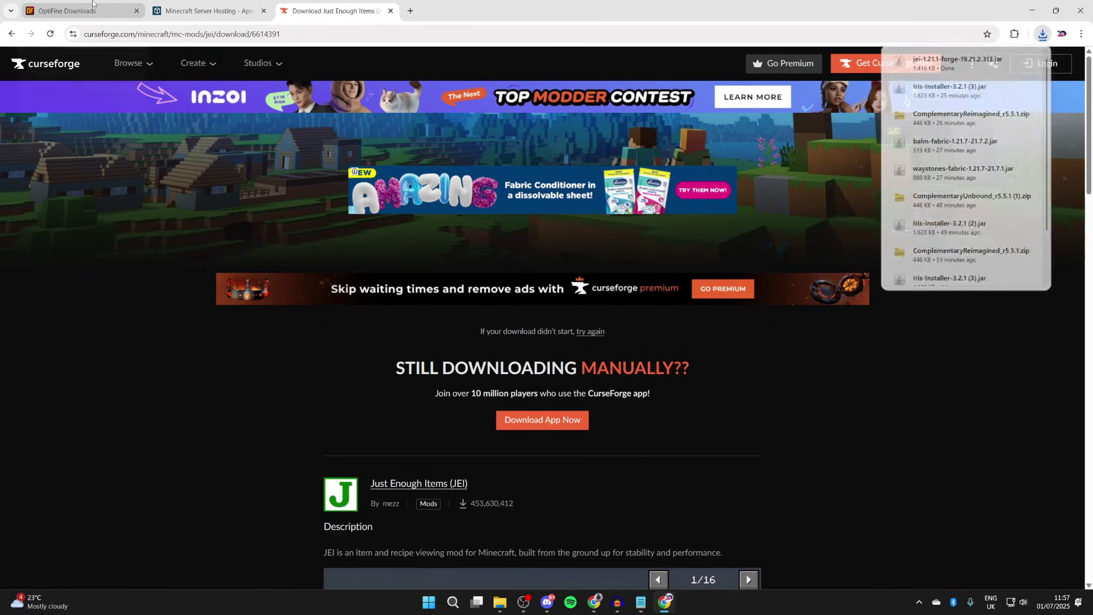
# Return to the OptiFine downloads page and copy the Forge 52.0.16 version text of the Minecraft 1.21.1 release.
pyautogui.click(53, 4)
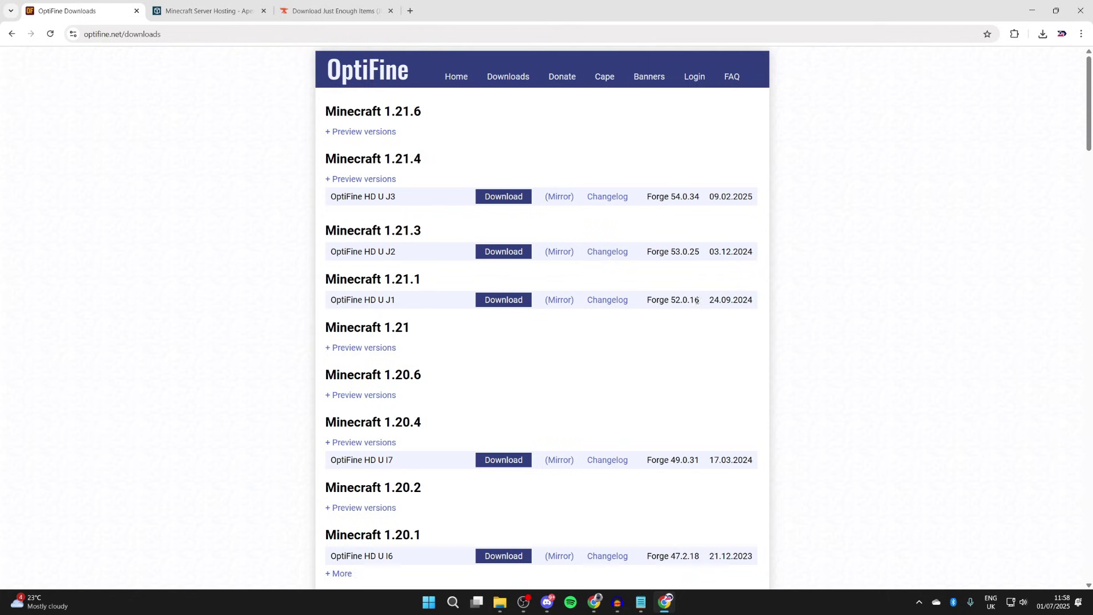
pyautogui.moveTo(697, 300); pyautogui.dragTo(638, 302)
pyautogui.rightClick(664, 307)
pyautogui.click(677, 317)
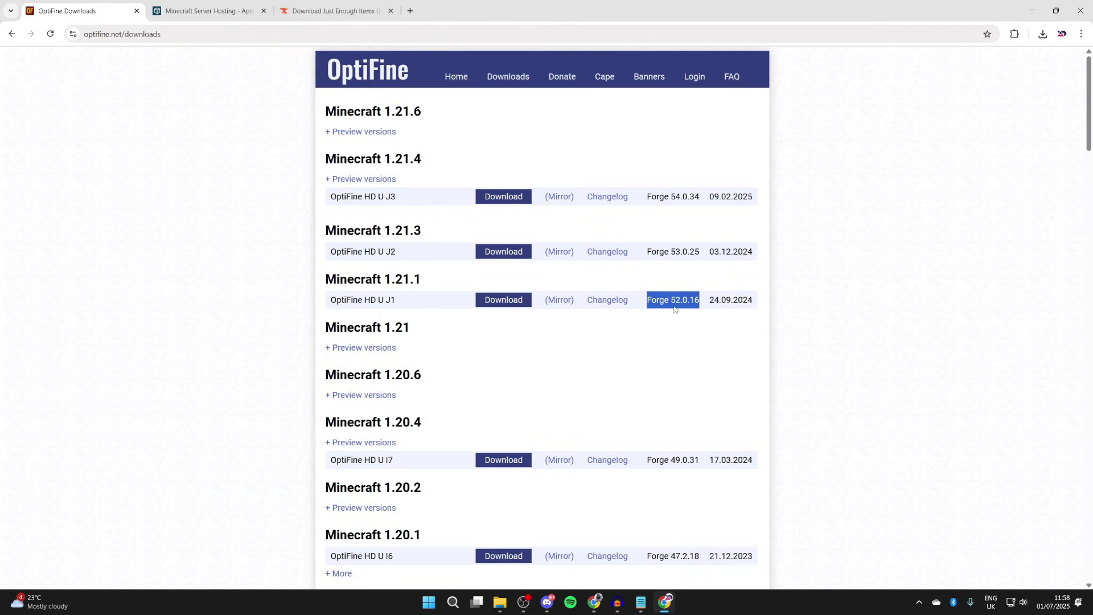
# Download OptiFine 1.21.1 HD U J1, skipping the advertisement page.
pyautogui.click(498, 299)
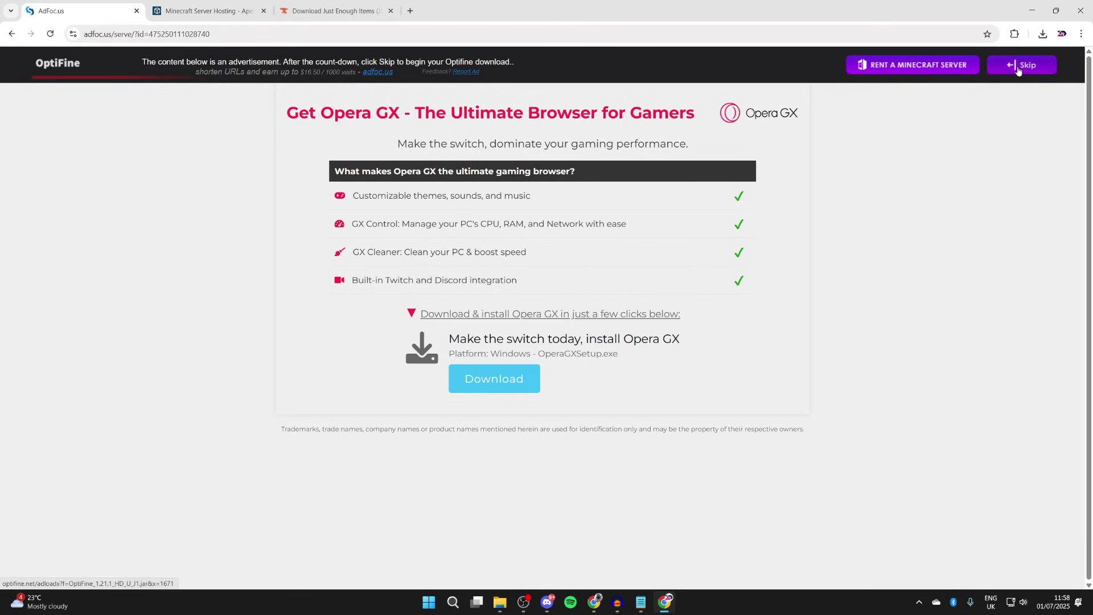
pyautogui.click(1019, 67)
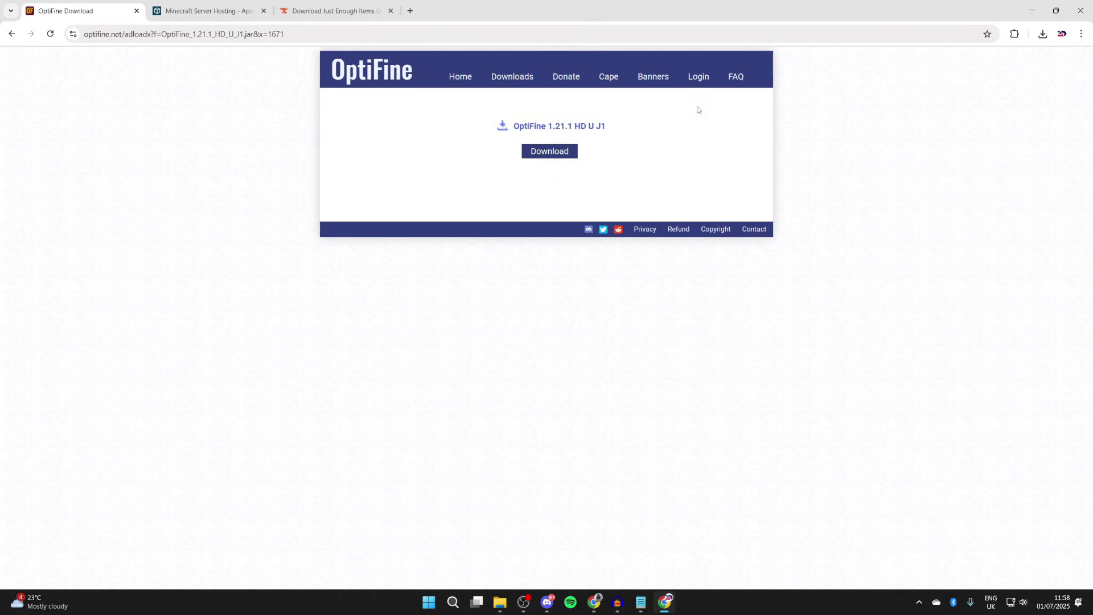
pyautogui.click(560, 154)
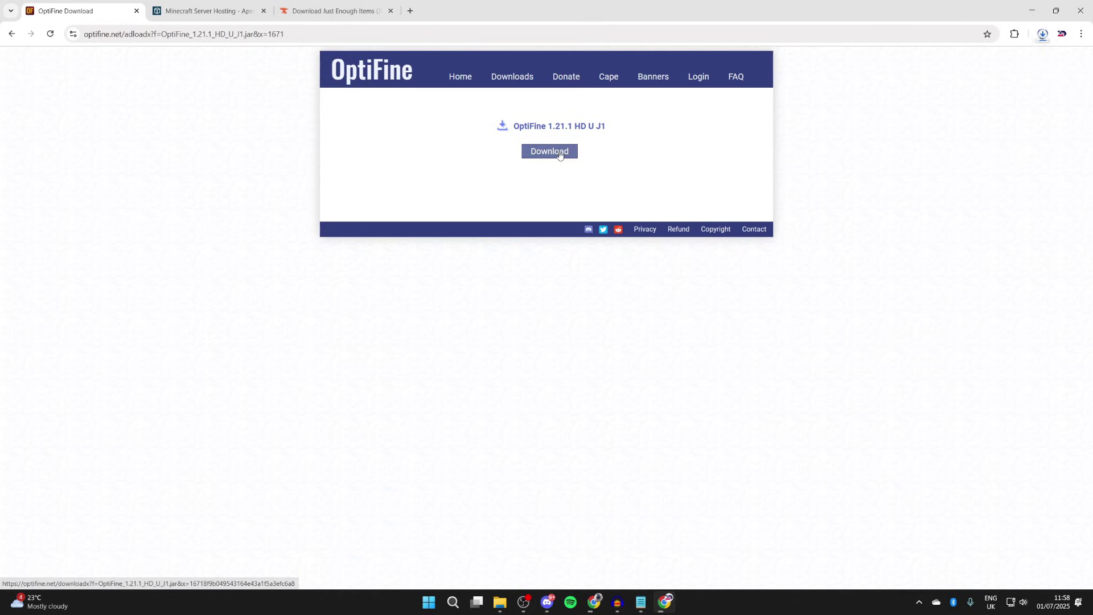
# Search for forge, open the Minecraft Forge downloads site, and show all Forge versions for Minecraft 1.21.1.
pyautogui.click(576, 35)
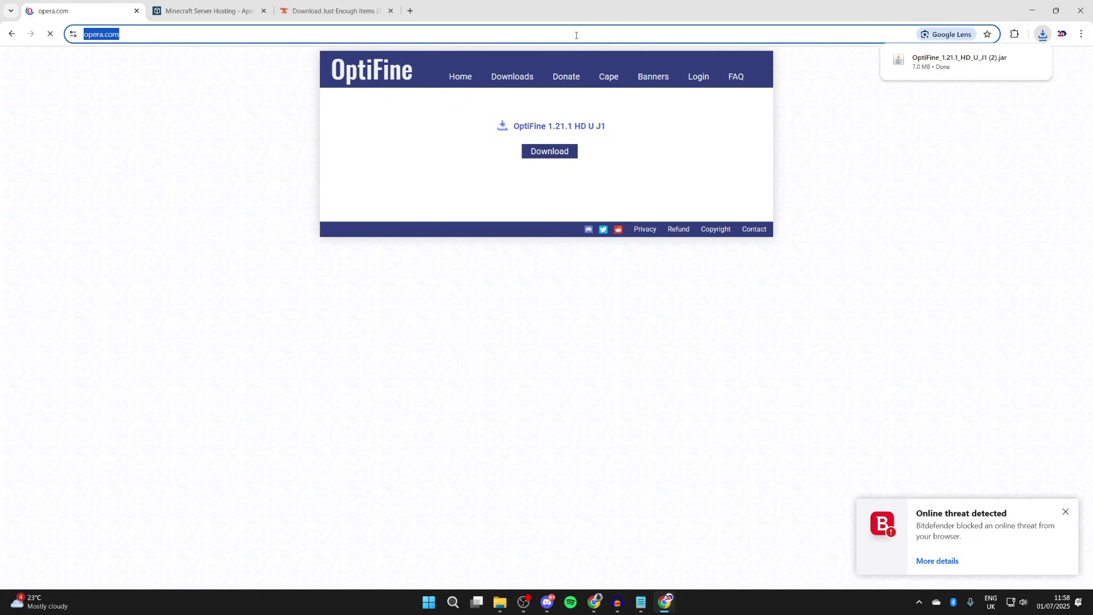
pyautogui.write('forge')
pyautogui.press('Return')
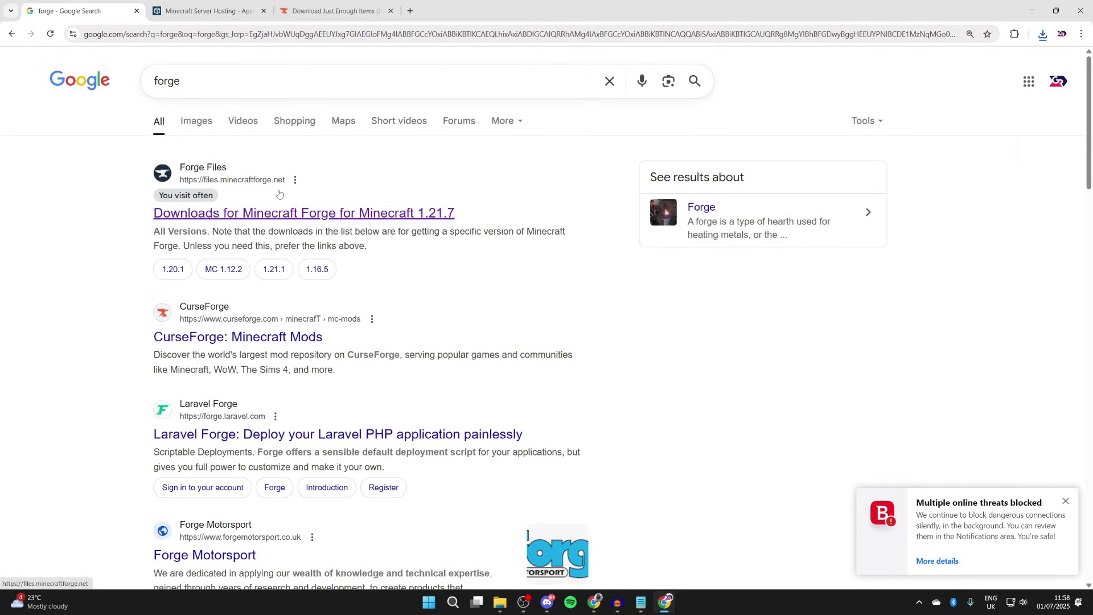
pyautogui.click(275, 211)
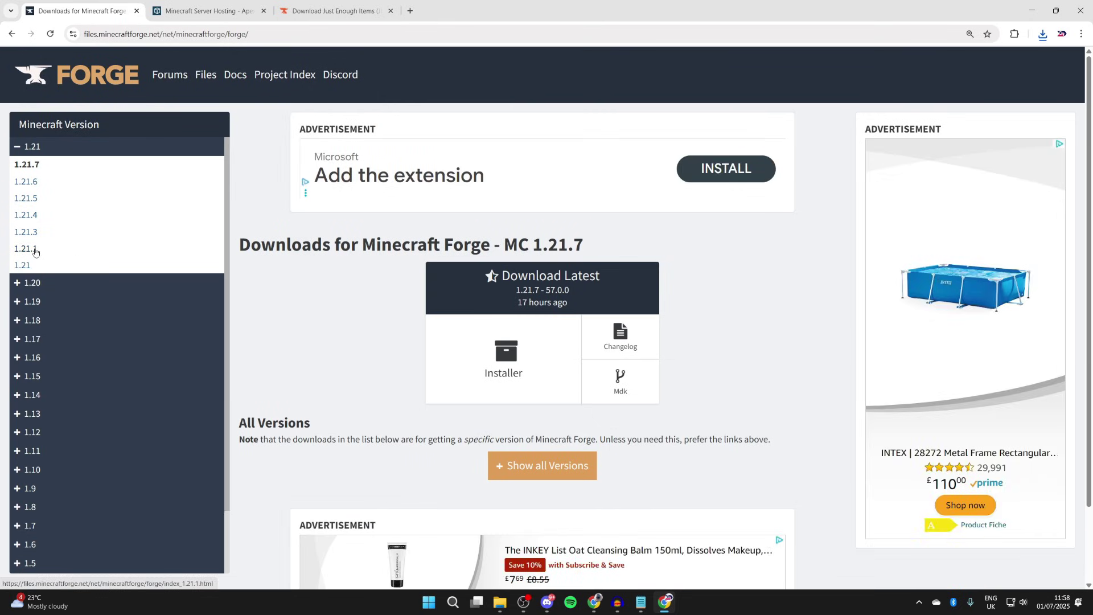
pyautogui.click(32, 250)
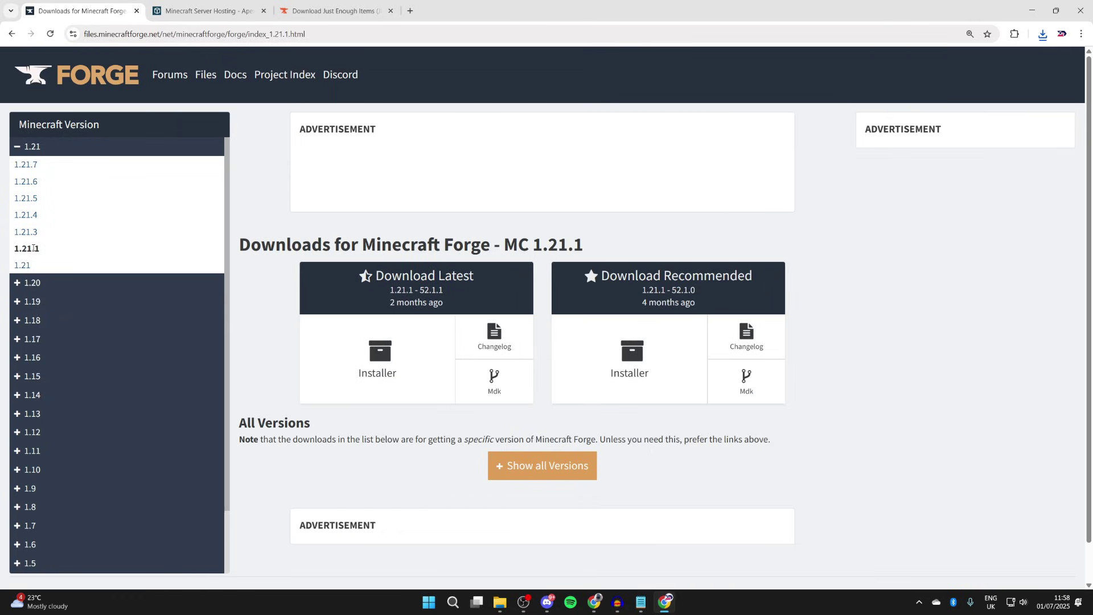
pyautogui.click(547, 466)
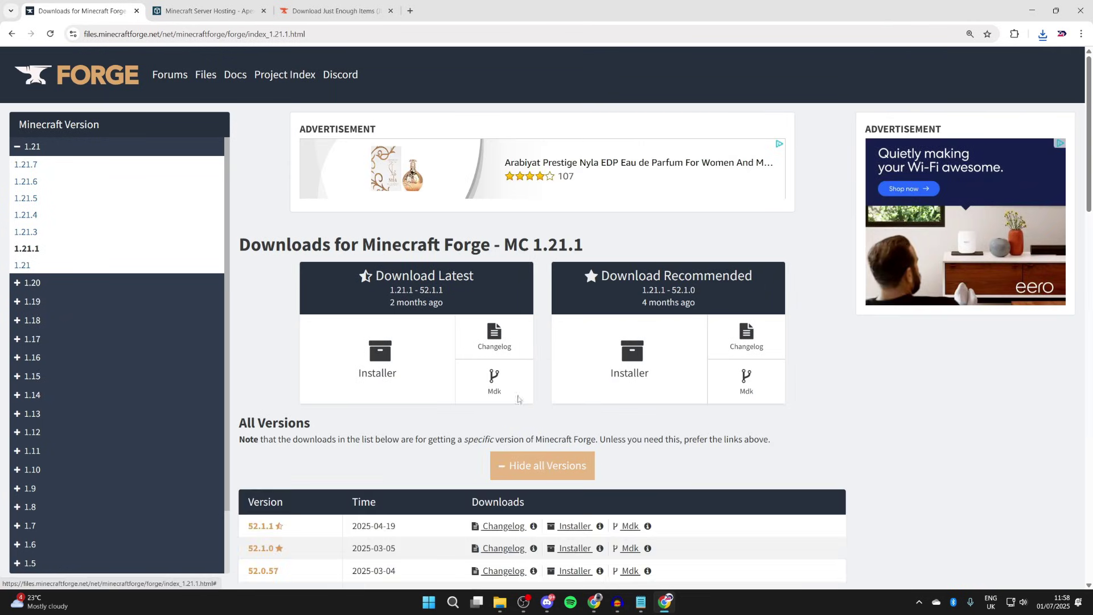
# Paste the copied Forge version into a new tab for reference, and request the Forge 52.0.16 installer from the version list.
pyautogui.click(411, 10)
pyautogui.write('Forge 52.0.16')
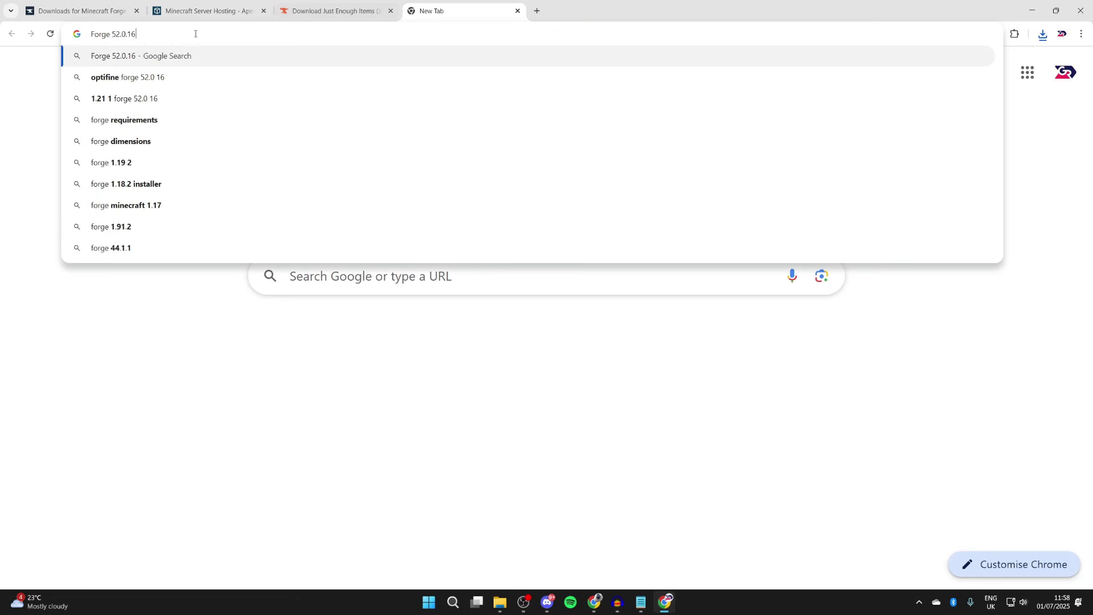
pyautogui.click(86, 10)
pyautogui.scroll(-4, 573, 263)
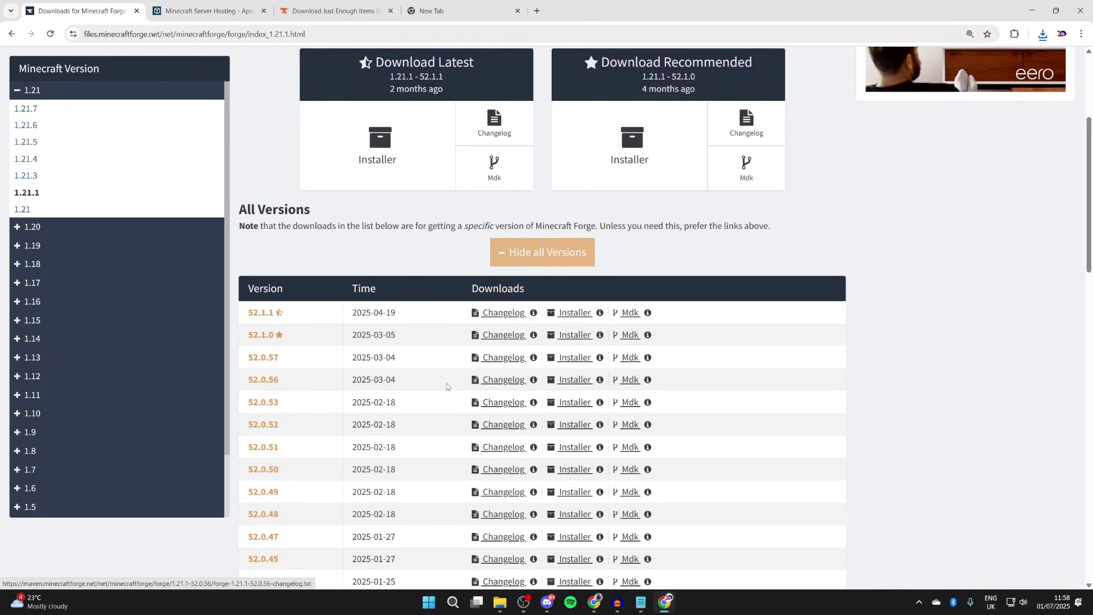
pyautogui.scroll(-10, 357, 383)
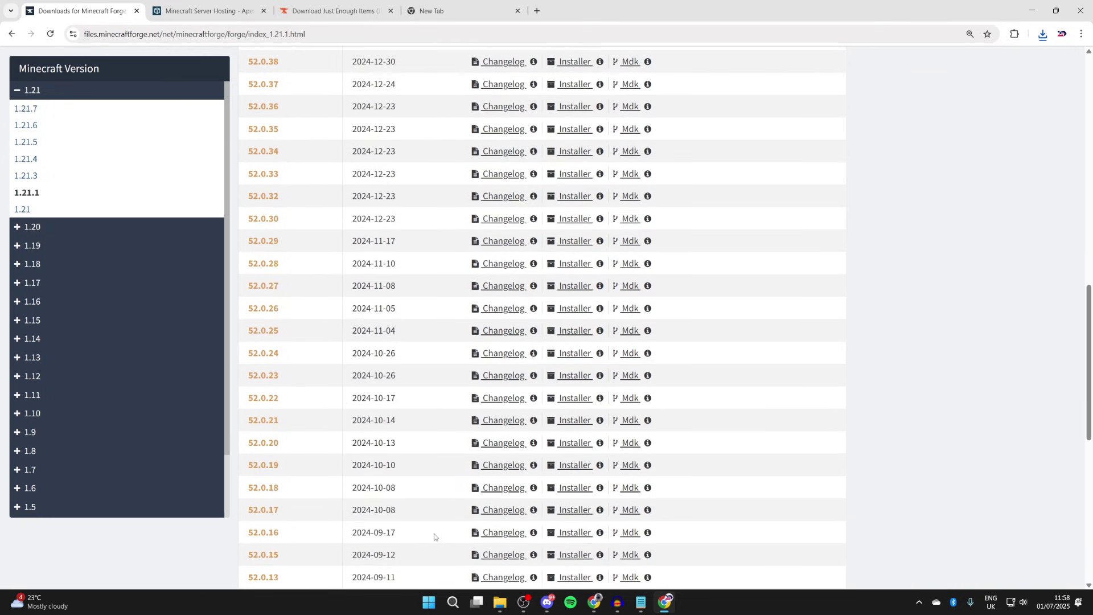
pyautogui.click(563, 532)
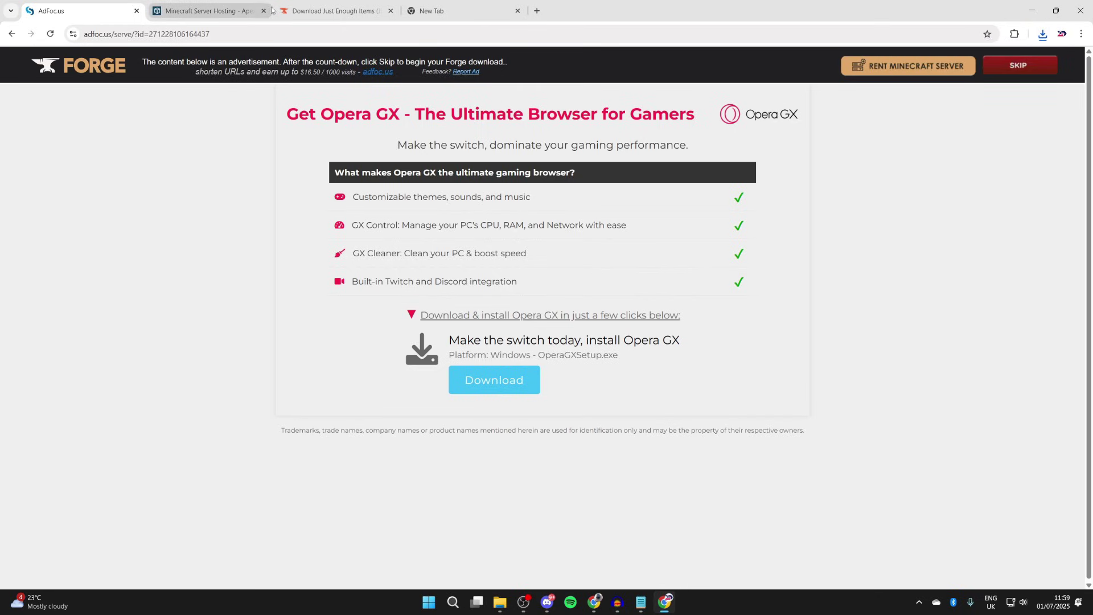
# Review the Apex Hosting page's overview of Minecraft server hosting features.
pyautogui.click(213, 7)
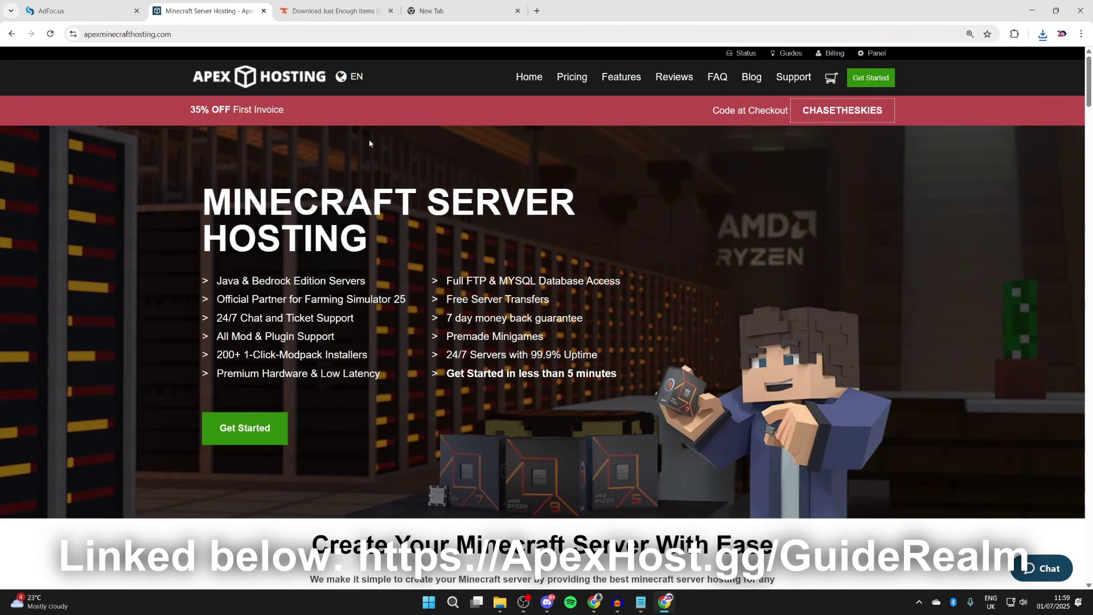
pyautogui.scroll(-5, 369, 144)
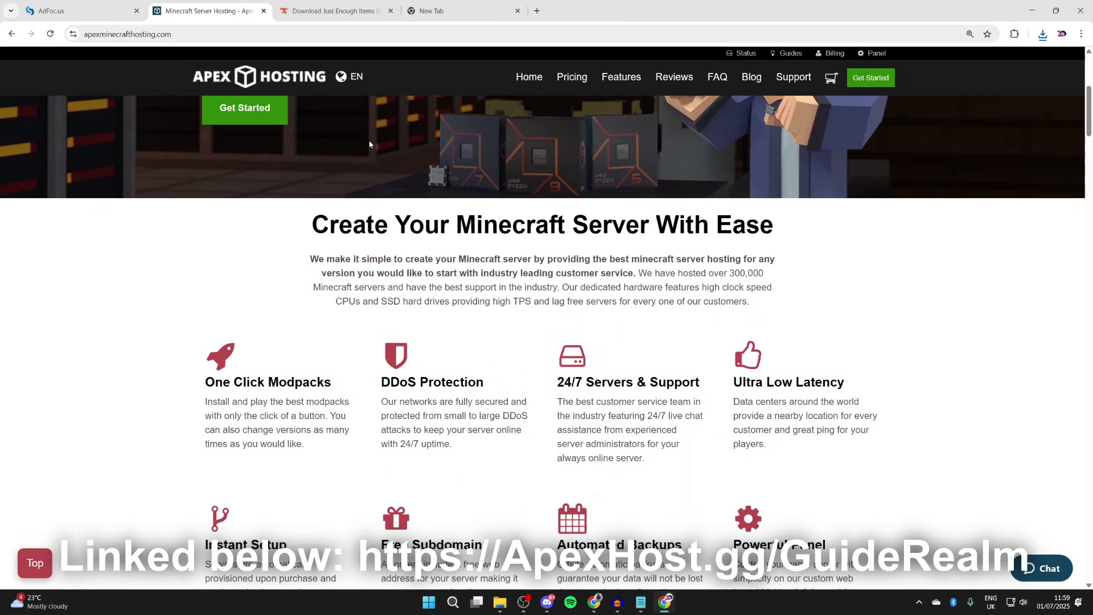
pyautogui.scroll(-3, 367, 147)
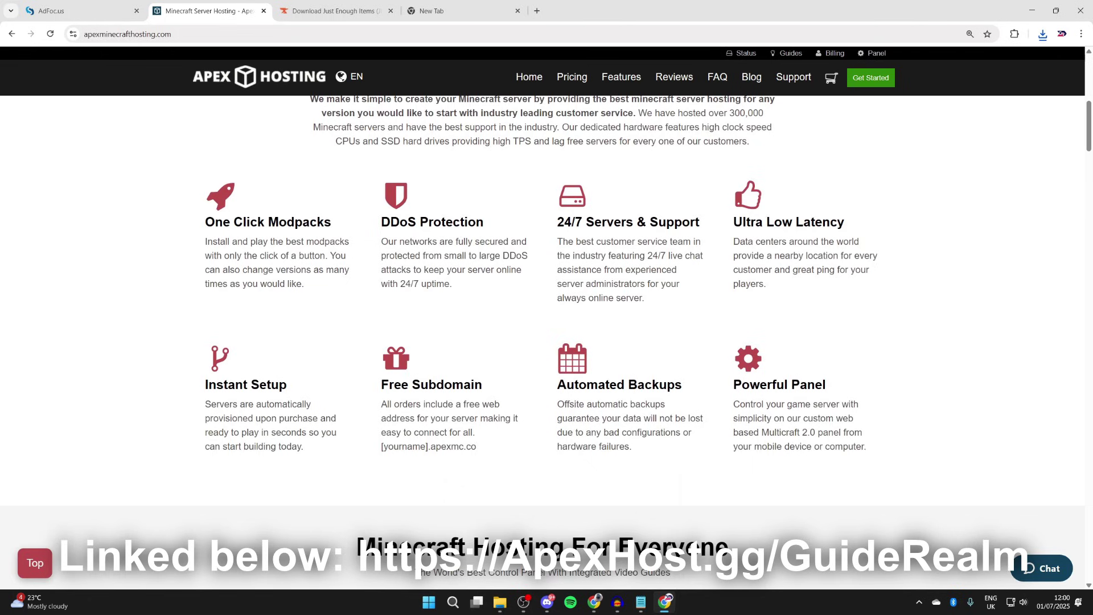
pyautogui.scroll(9, 825, 351)
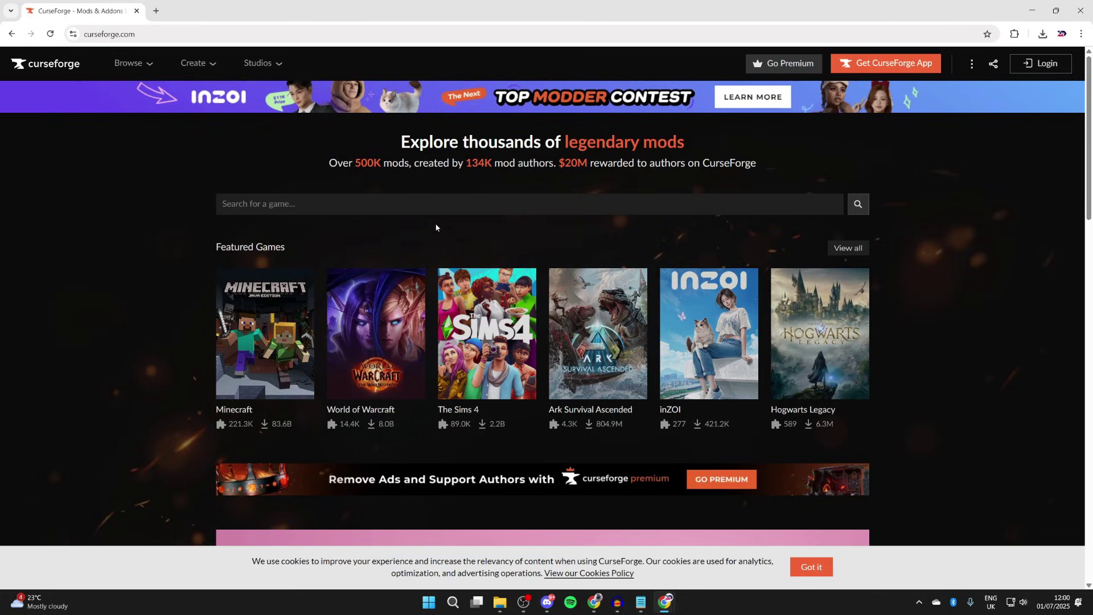
# Open CurseForge's Minecraft section, browse all projects, and limit the list to shaders.
pyautogui.click(290, 319)
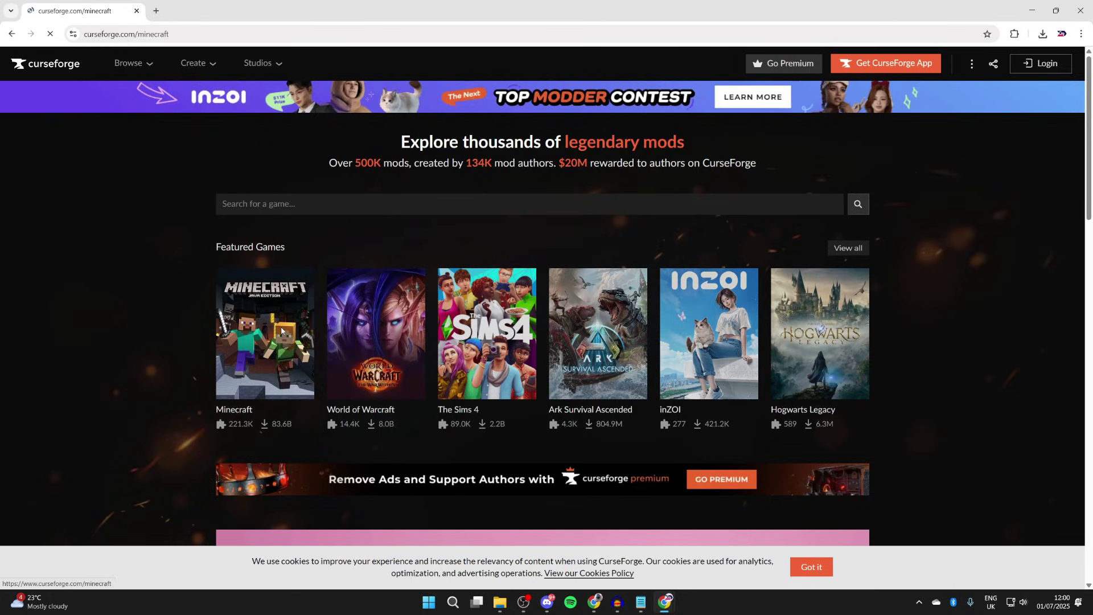
pyautogui.click(293, 225)
pyautogui.scroll(-2, 274, 319)
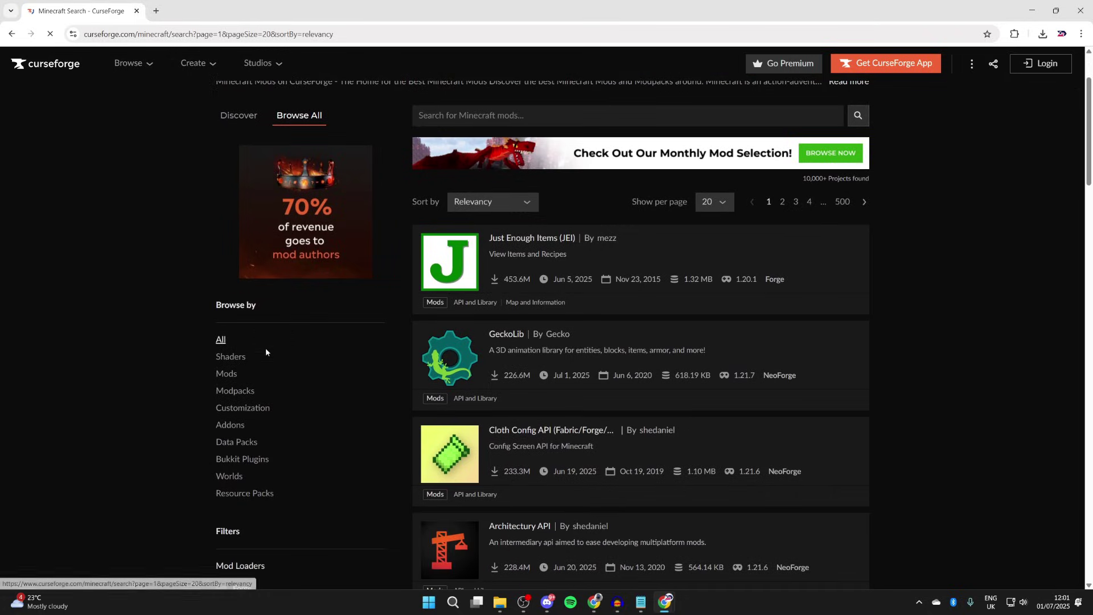
pyautogui.click(230, 356)
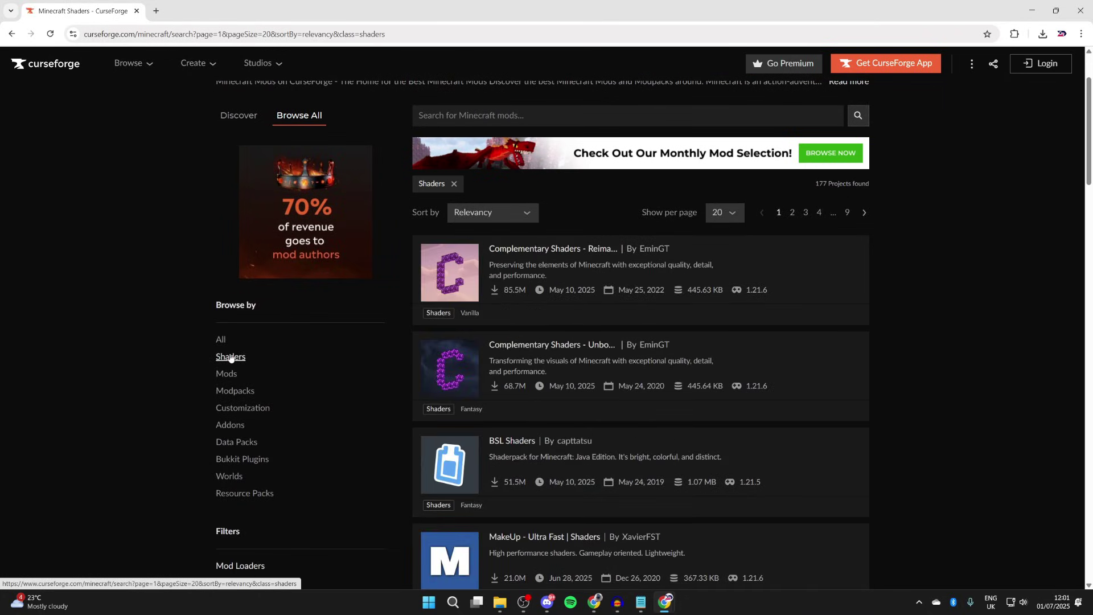
pyautogui.scroll(-1, 450, 298)
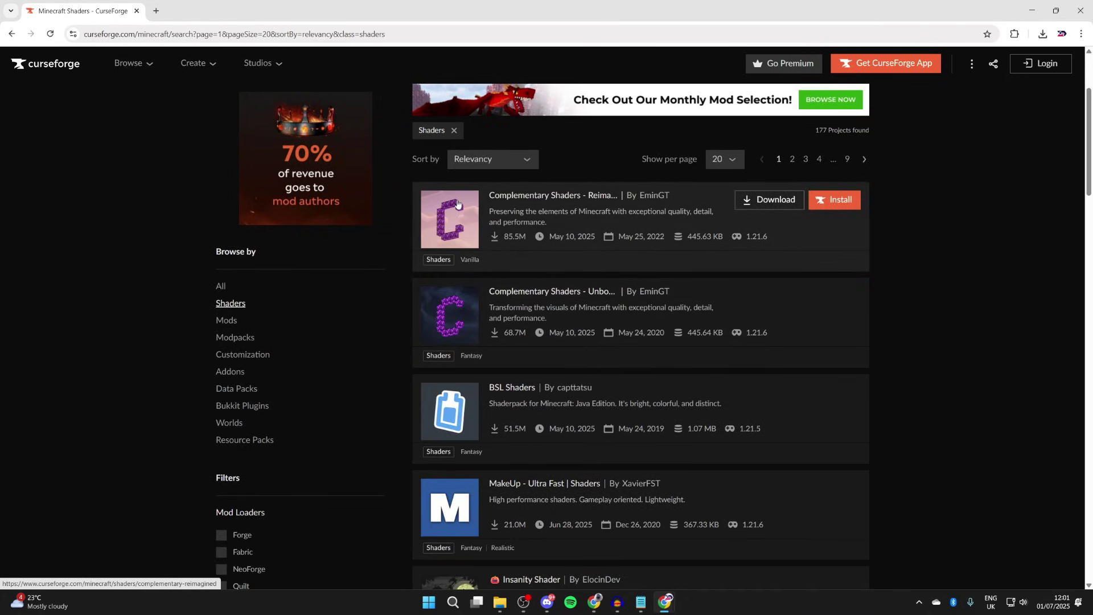
# Download the Complementary Reimagined r5.2.2 file for Minecraft 1.21.1 from the Complementary Shaders - Reimagined file list.
pyautogui.click(457, 206)
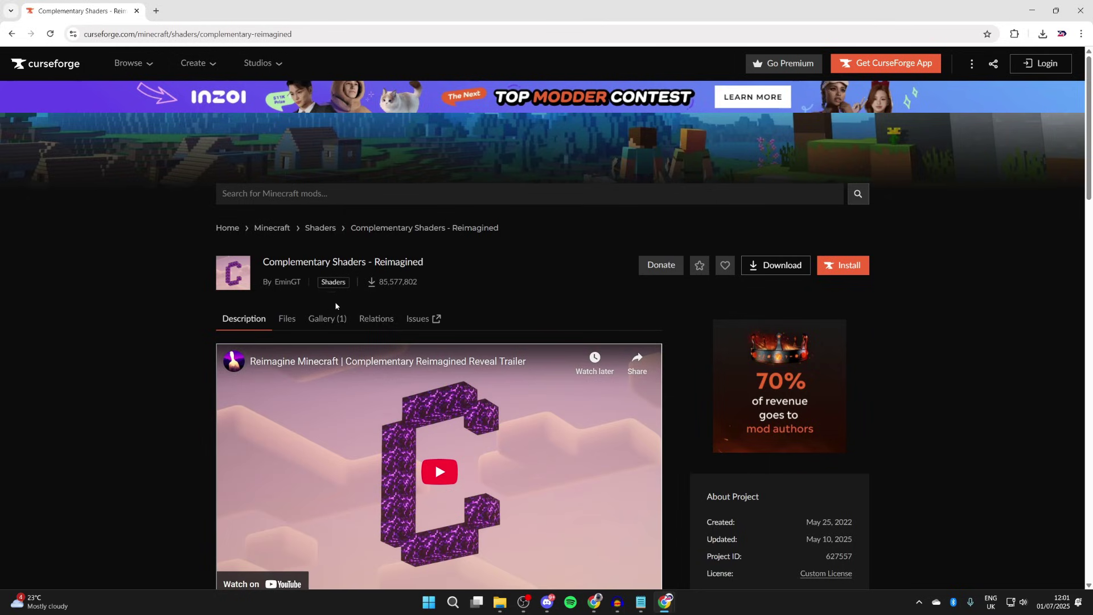
pyautogui.click(287, 320)
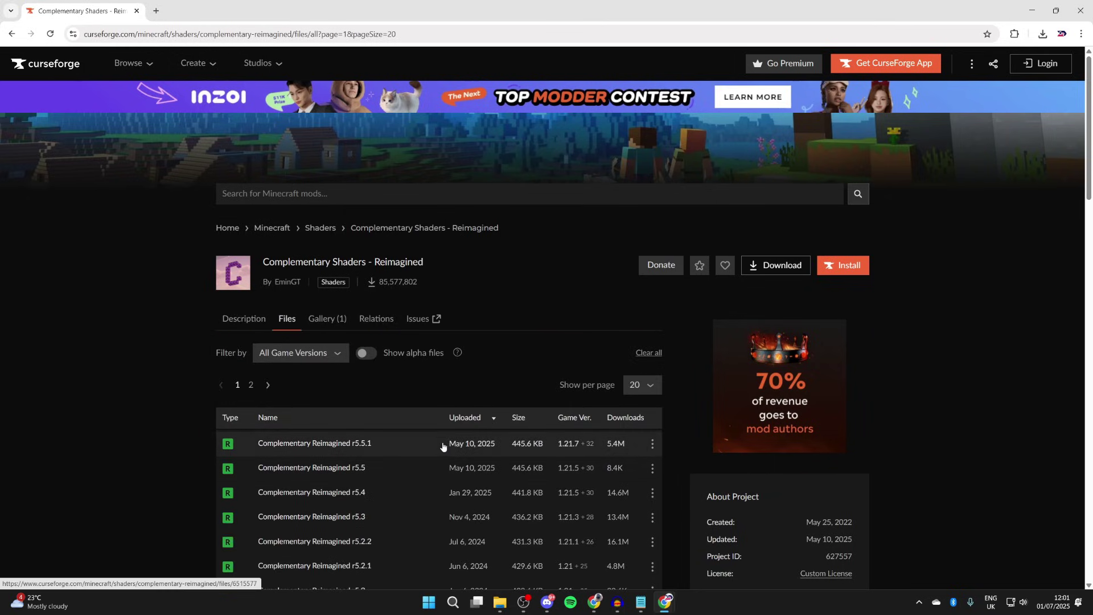
pyautogui.scroll(-1, 445, 447)
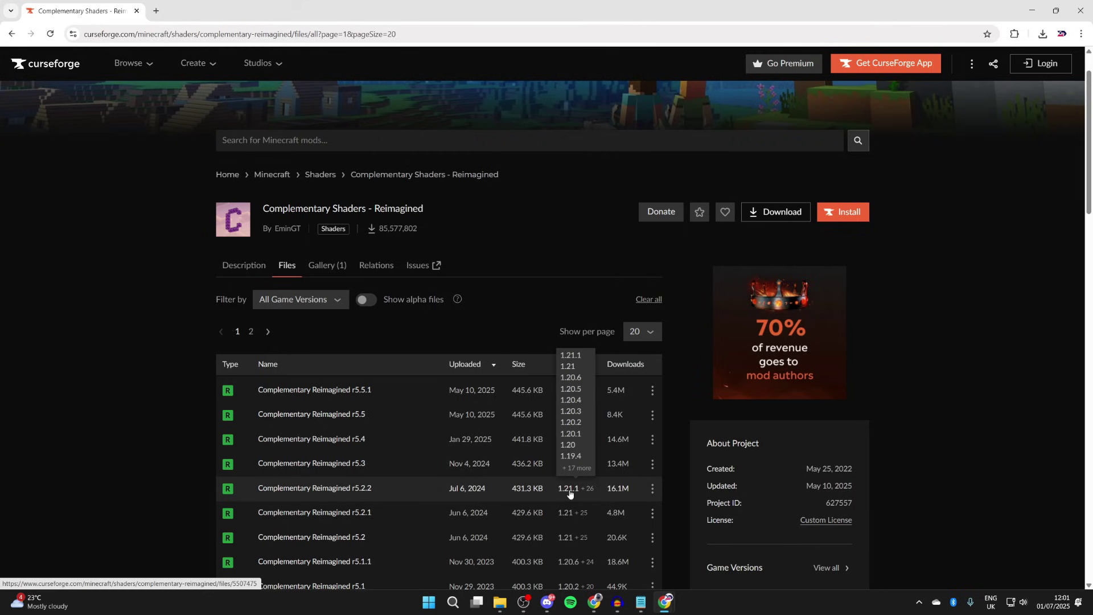
pyautogui.click(653, 492)
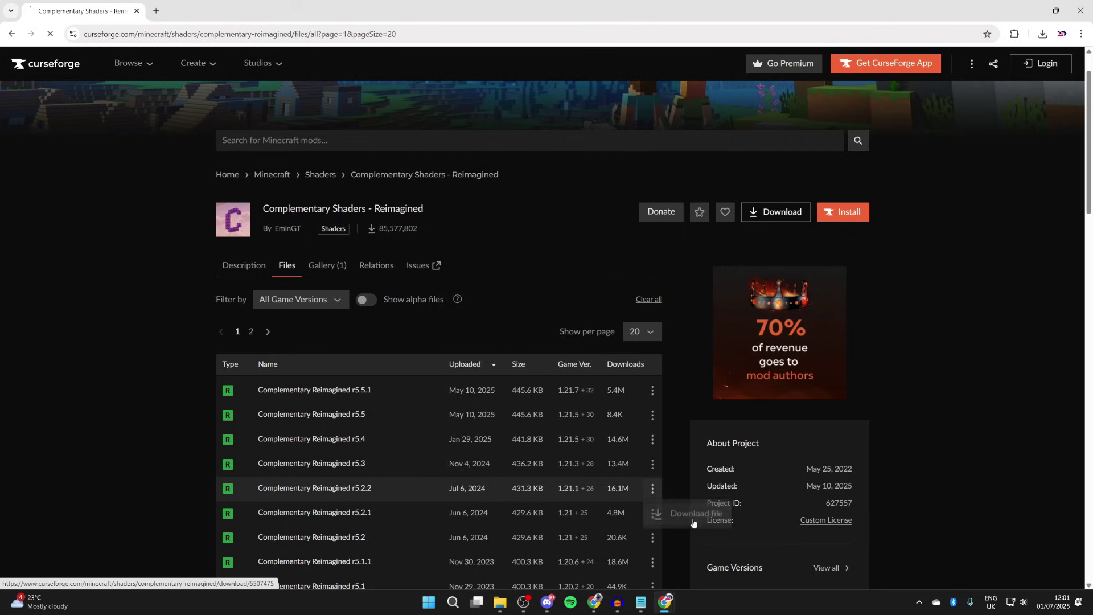
pyautogui.click(691, 516)
# Run forge-1.21.1-52.0.16-installer.jar from the Downloads folder and install the Forge client.
pyautogui.press('super+d')
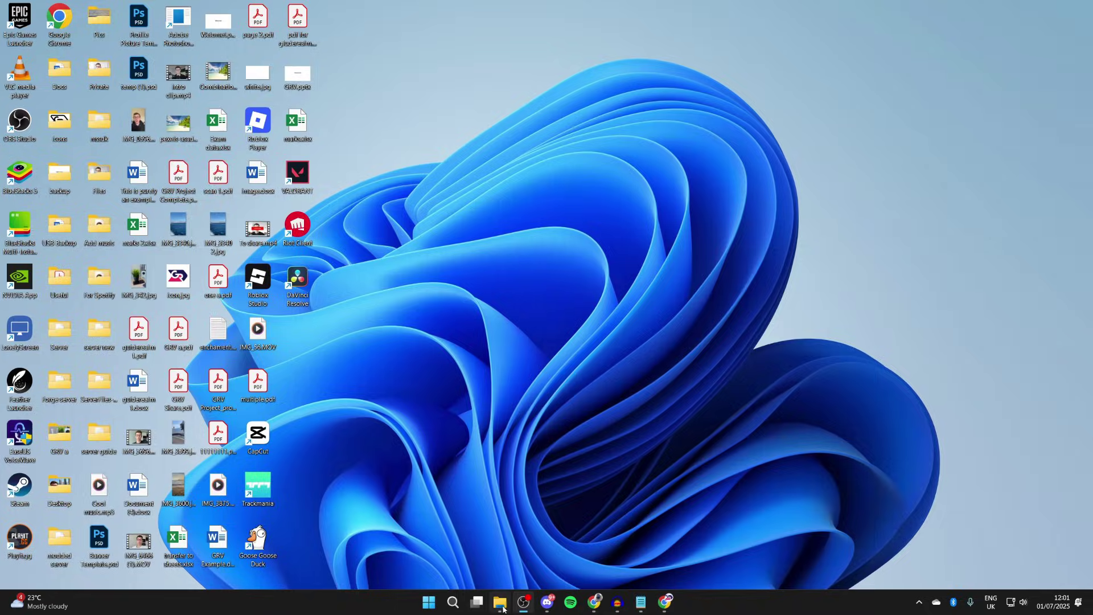
pyautogui.moveTo(500, 601)
pyautogui.click(494, 554)
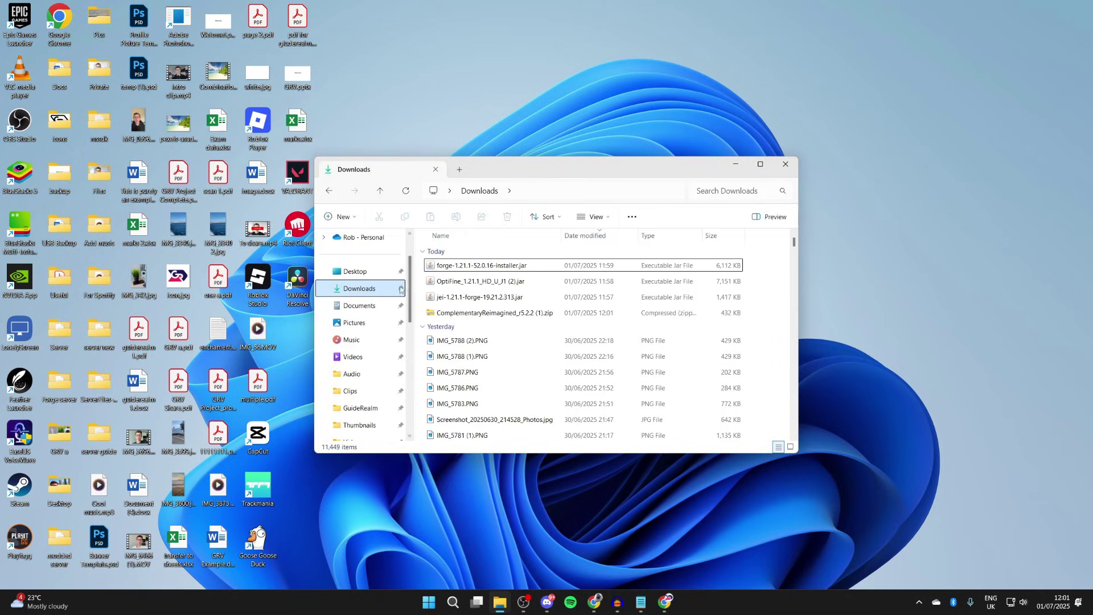
pyautogui.click(478, 267)
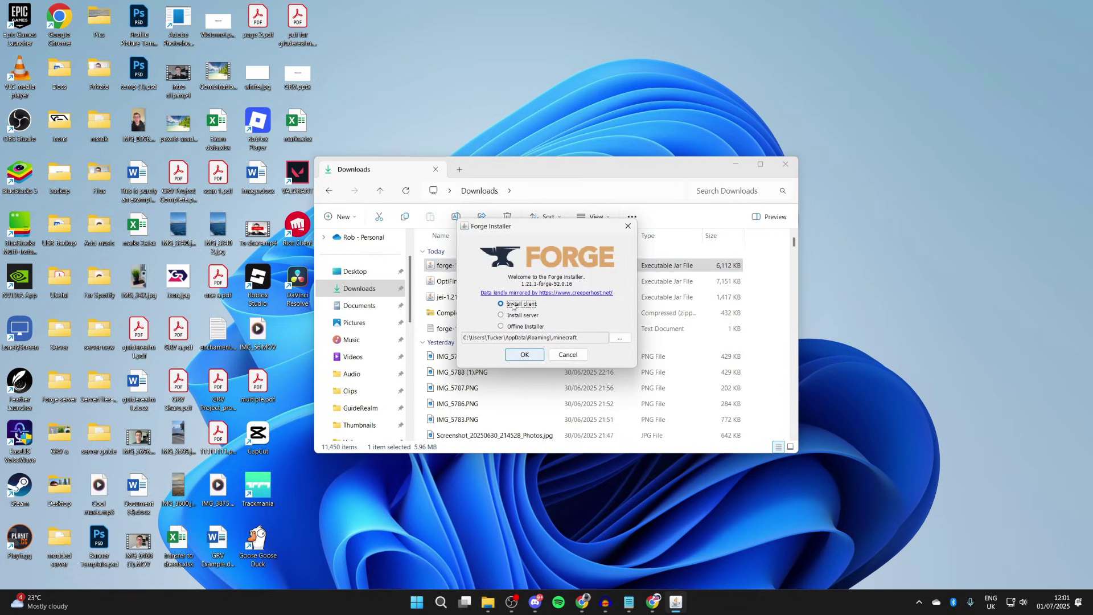
pyautogui.click(535, 362)
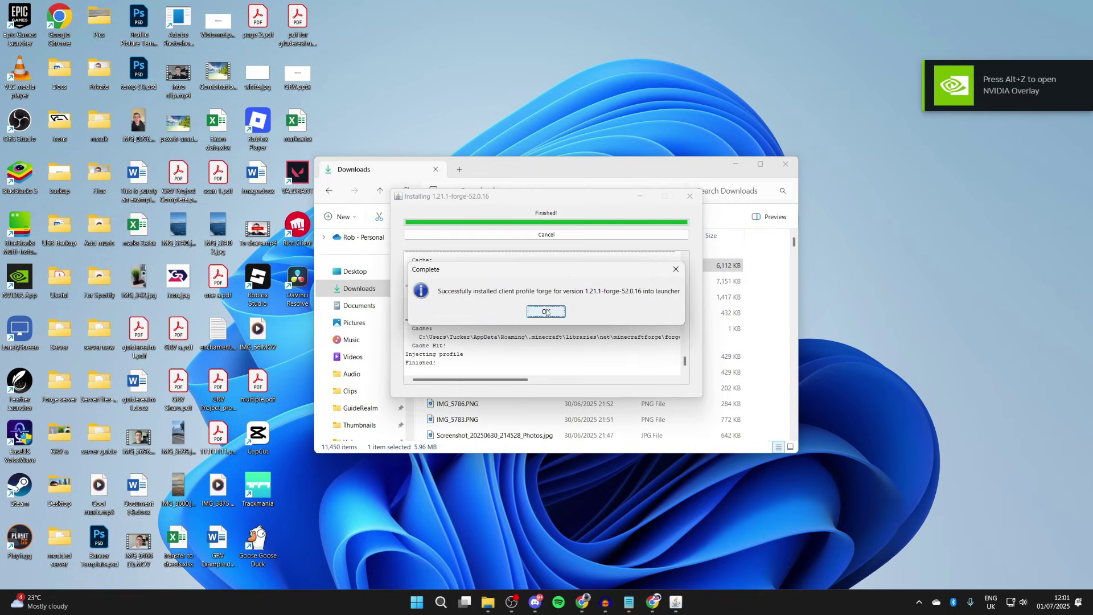
pyautogui.click(541, 378)
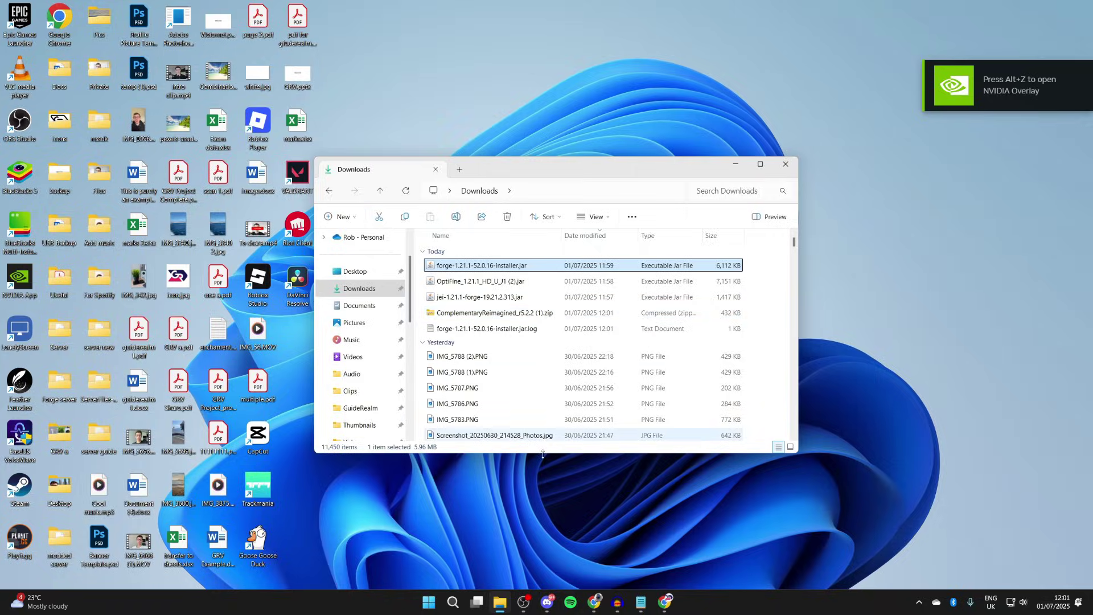
# Look up java.com in the browser to view the Java download page, and return to the Downloads folder.
pyautogui.click(665, 601)
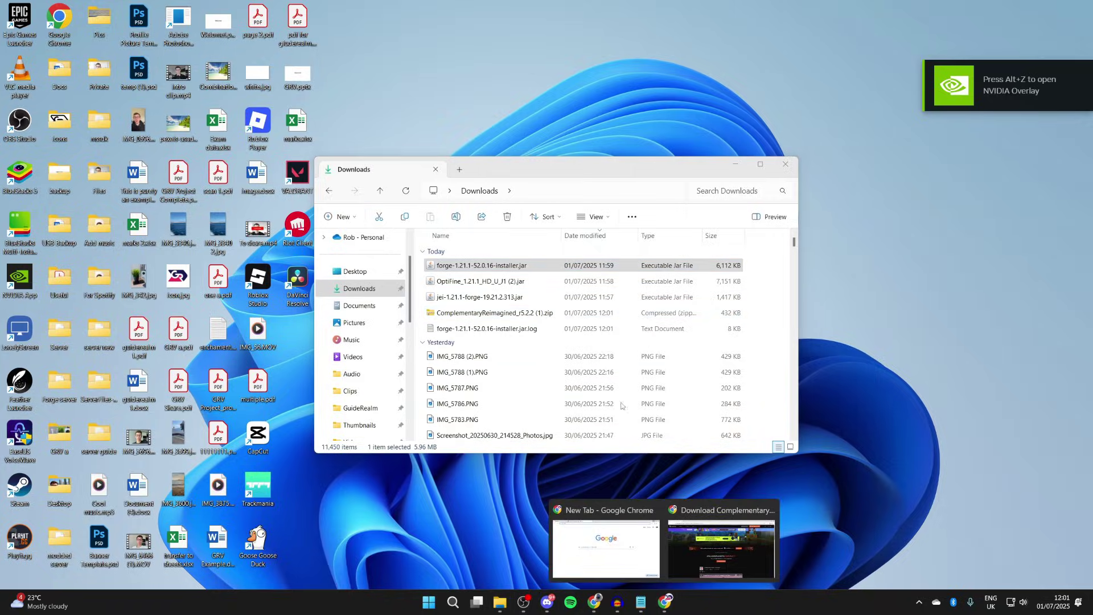
pyautogui.click(617, 526)
pyautogui.write('jav')
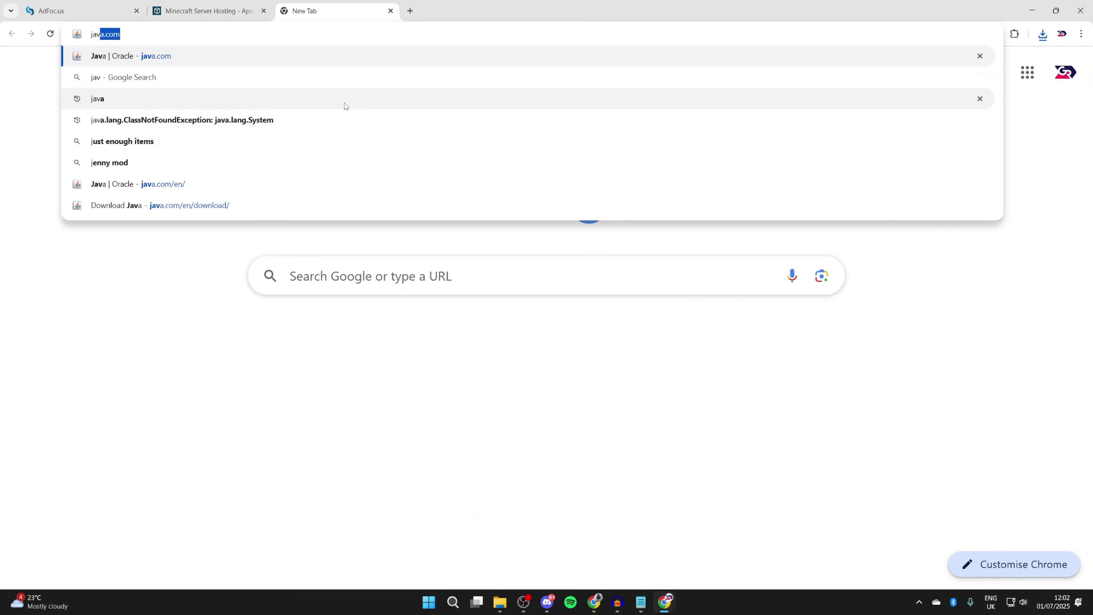
pyautogui.press('Return')
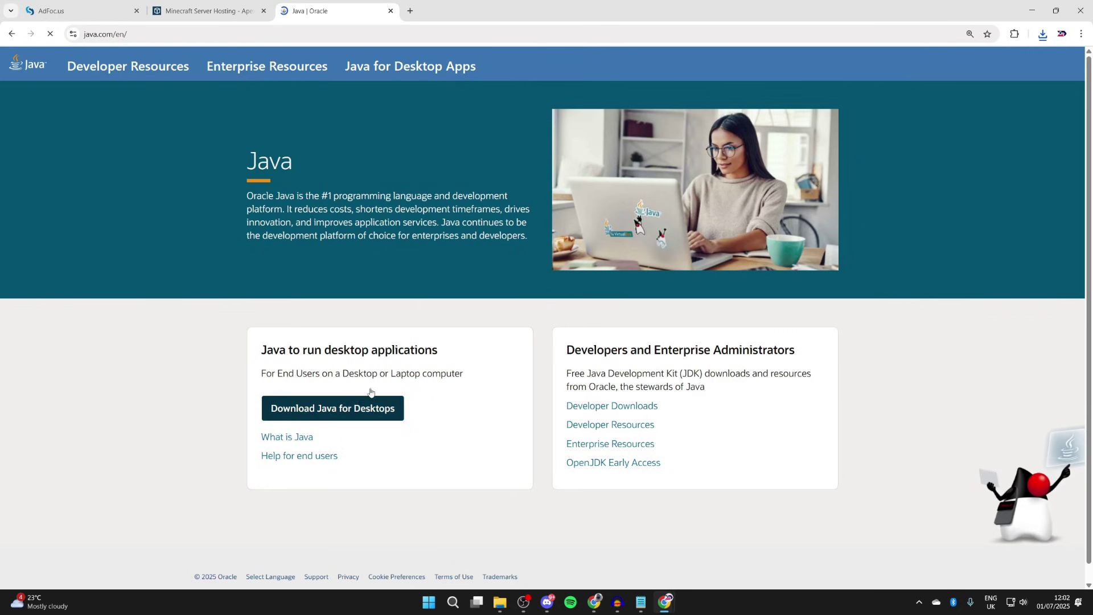
pyautogui.click(1029, 7)
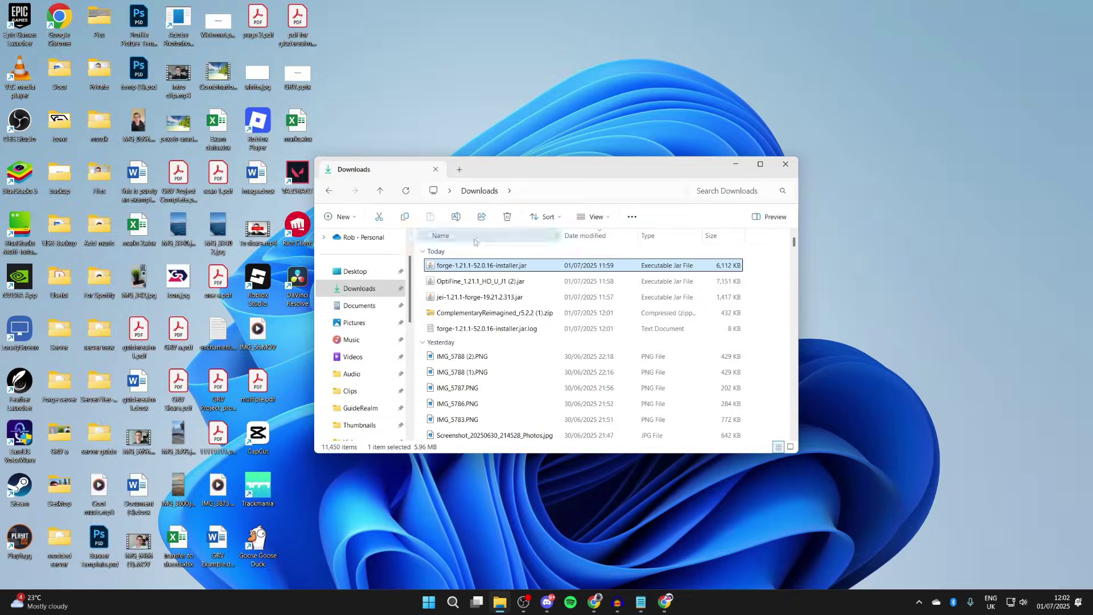
# Set the Forge installer's .jar file type to always open with Java(TM) Platform SE binary, and close the installer.
pyautogui.rightClick(451, 268)
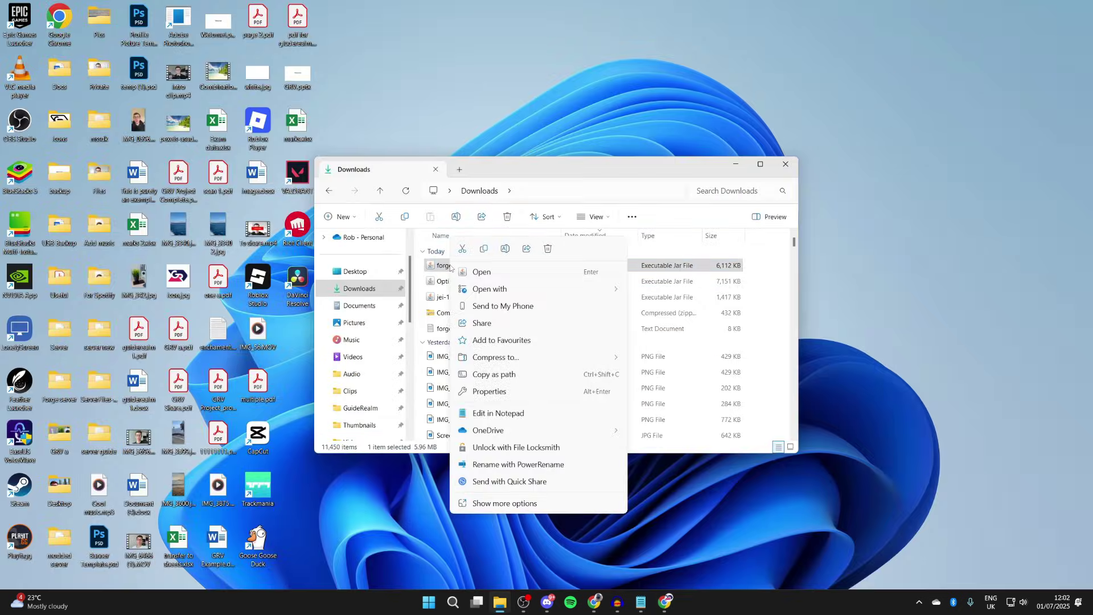
pyautogui.moveTo(541, 289)
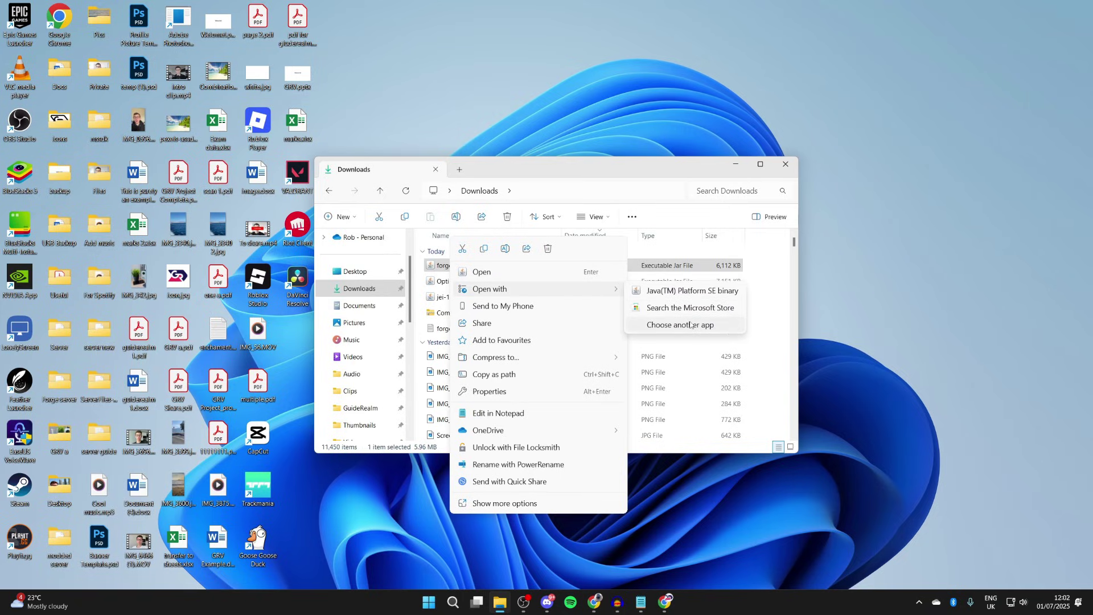
pyautogui.click(680, 325)
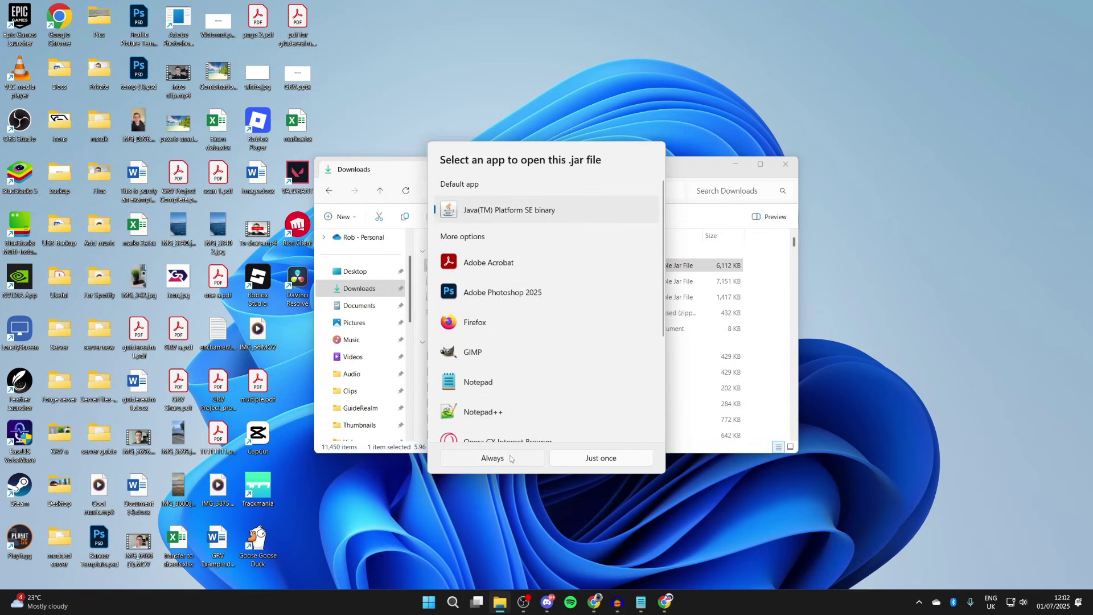
pyautogui.click(511, 459)
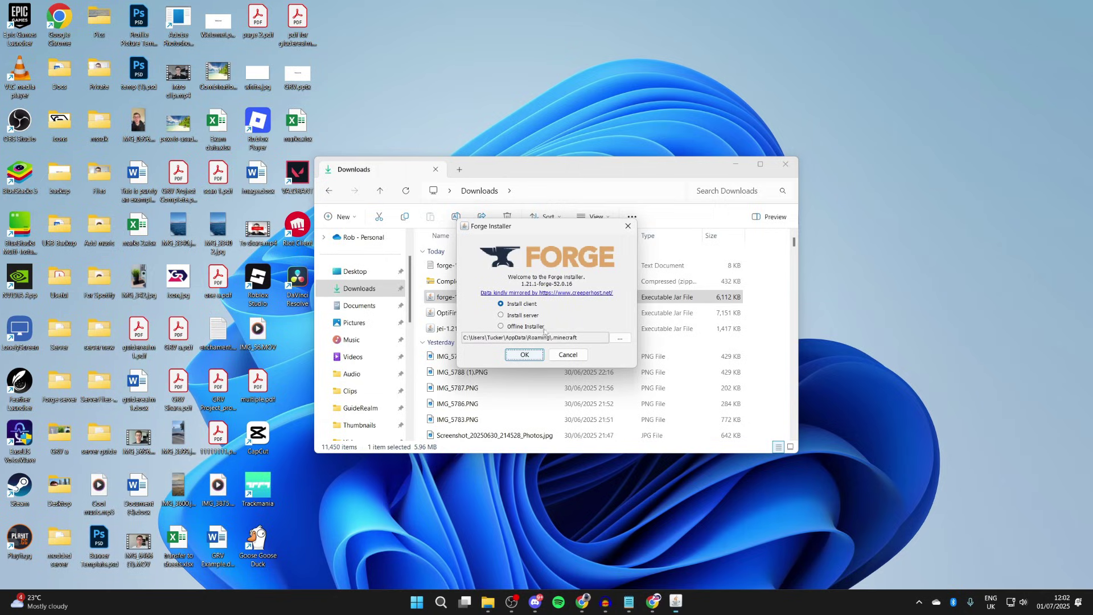
pyautogui.click(629, 227)
# Start the Minecraft Launcher and show the Java Edition installations.
pyautogui.press('super')
pyautogui.write('min')
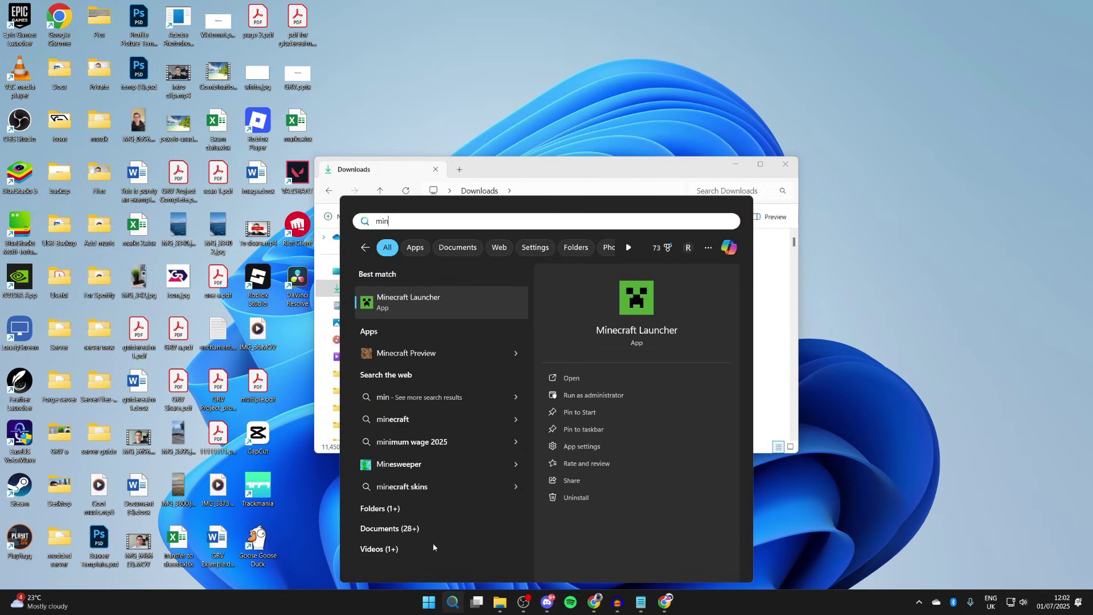
pyautogui.press('Return')
pyautogui.click(364, 141)
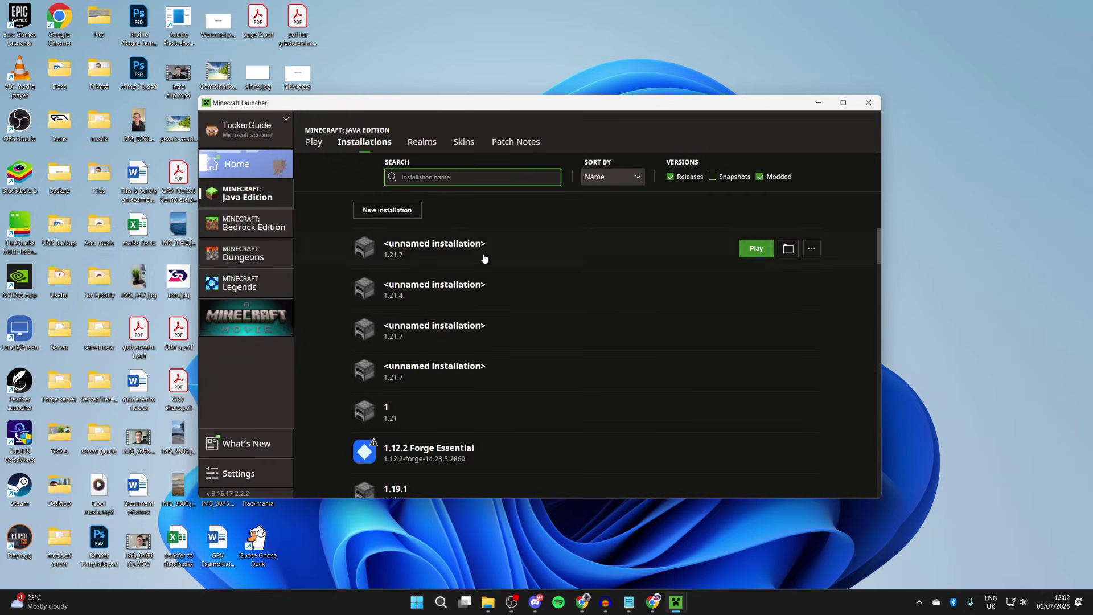
# Open the installation folder of the 1.21.1-forge-52.0.16 profile, and open its mods folder.
pyautogui.scroll(-5, 496, 258)
pyautogui.scroll(-10, 496, 257)
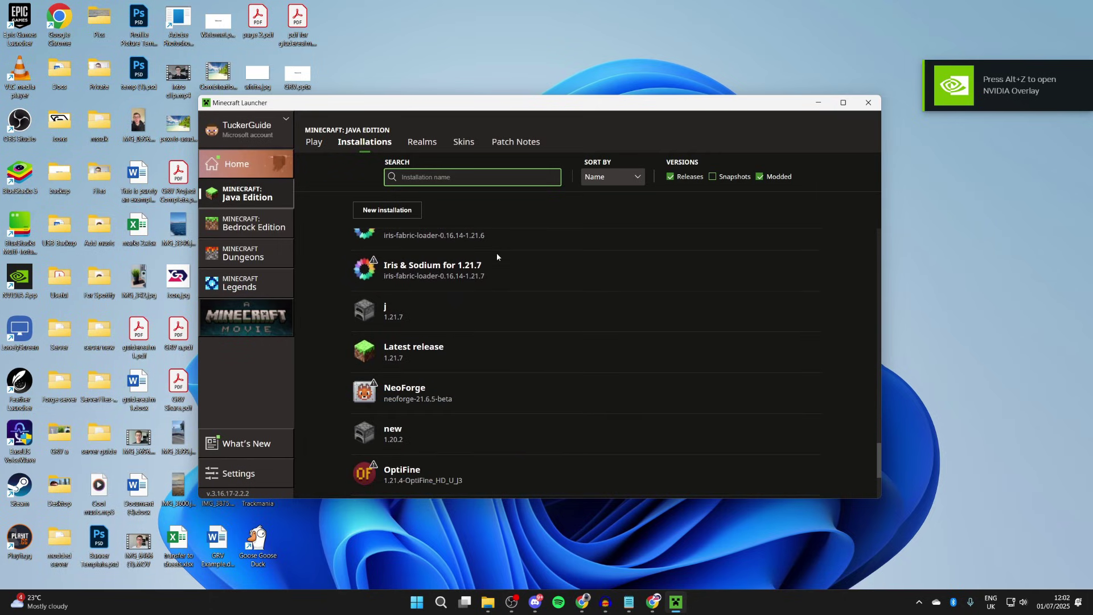
pyautogui.scroll(5, 496, 257)
pyautogui.scroll(1, 496, 256)
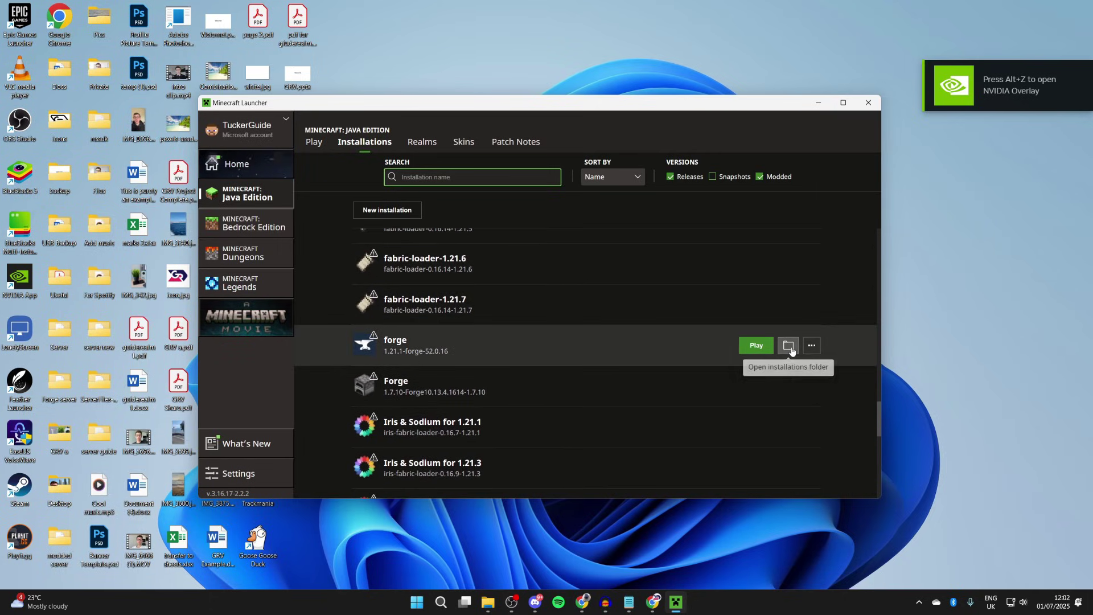
pyautogui.click(790, 348)
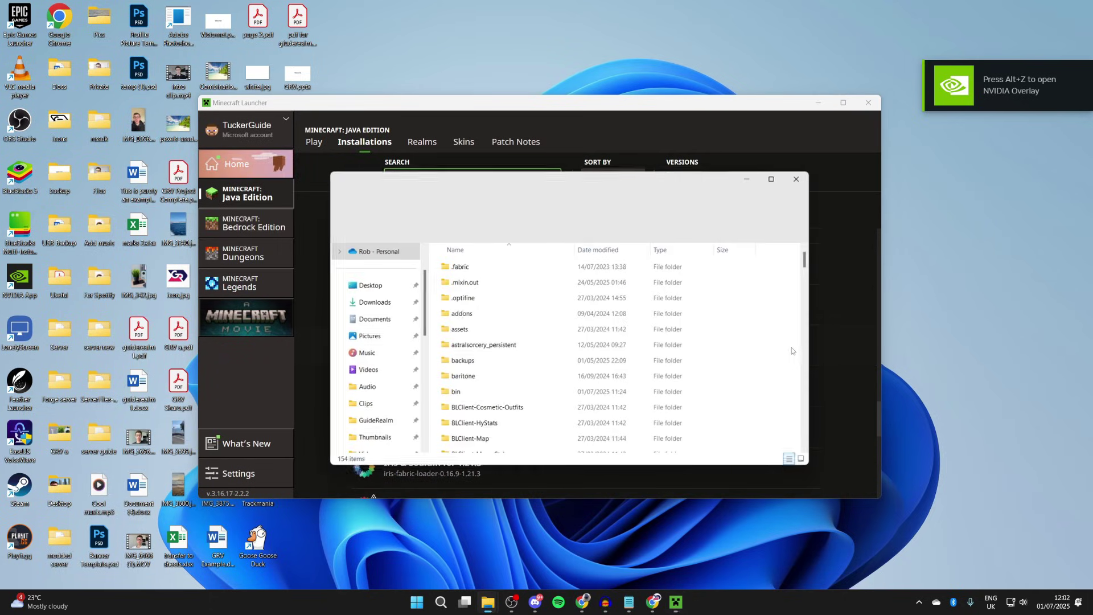
pyautogui.scroll(-6, 606, 320)
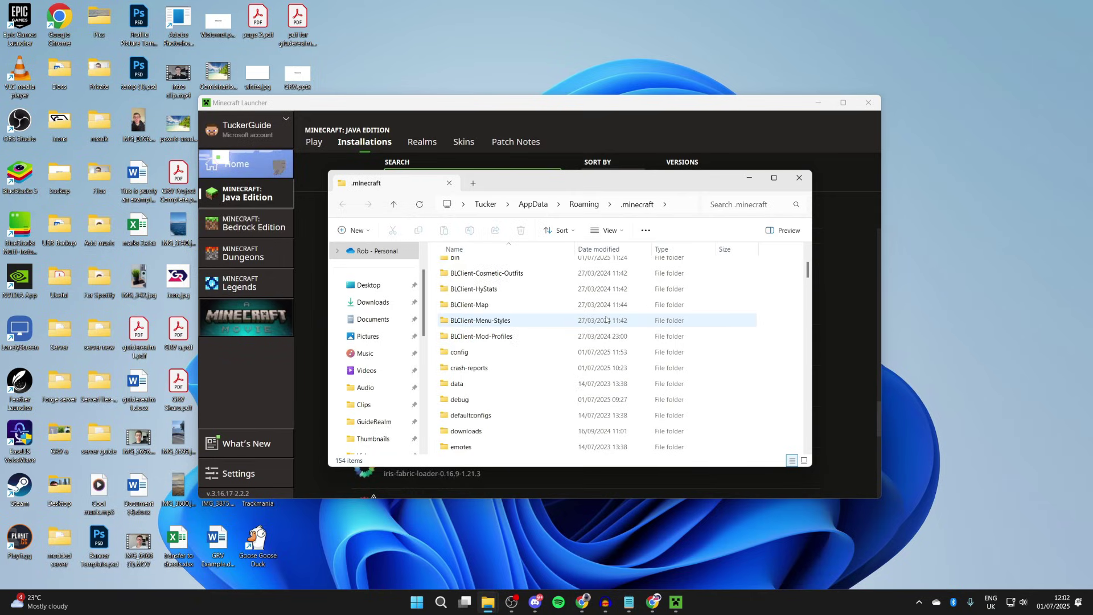
pyautogui.scroll(-2, 607, 320)
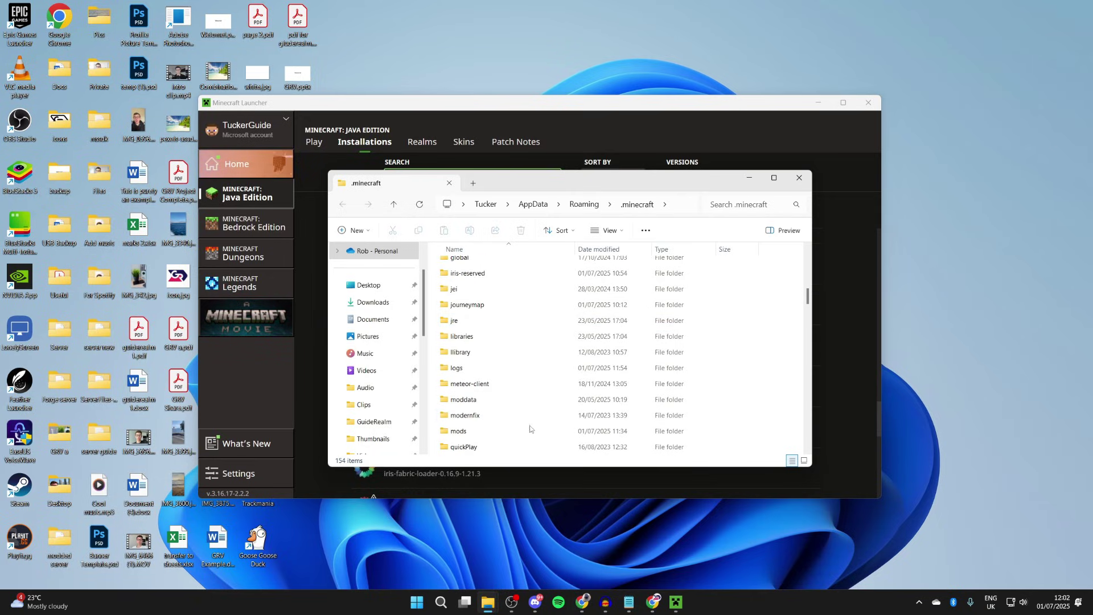
pyautogui.click(566, 431)
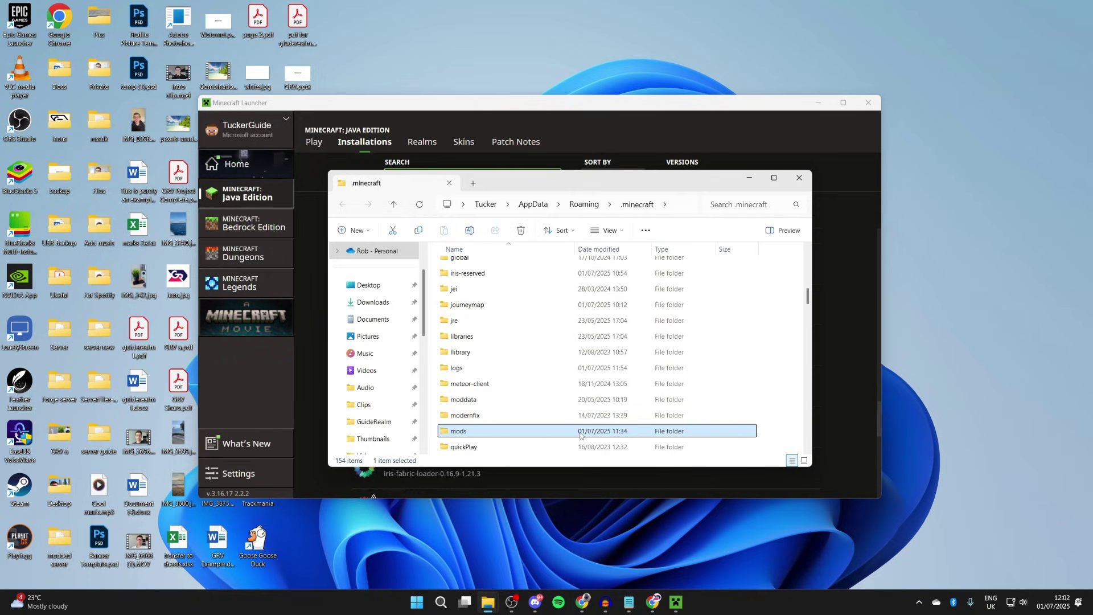
pyautogui.doubleClick(580, 433)
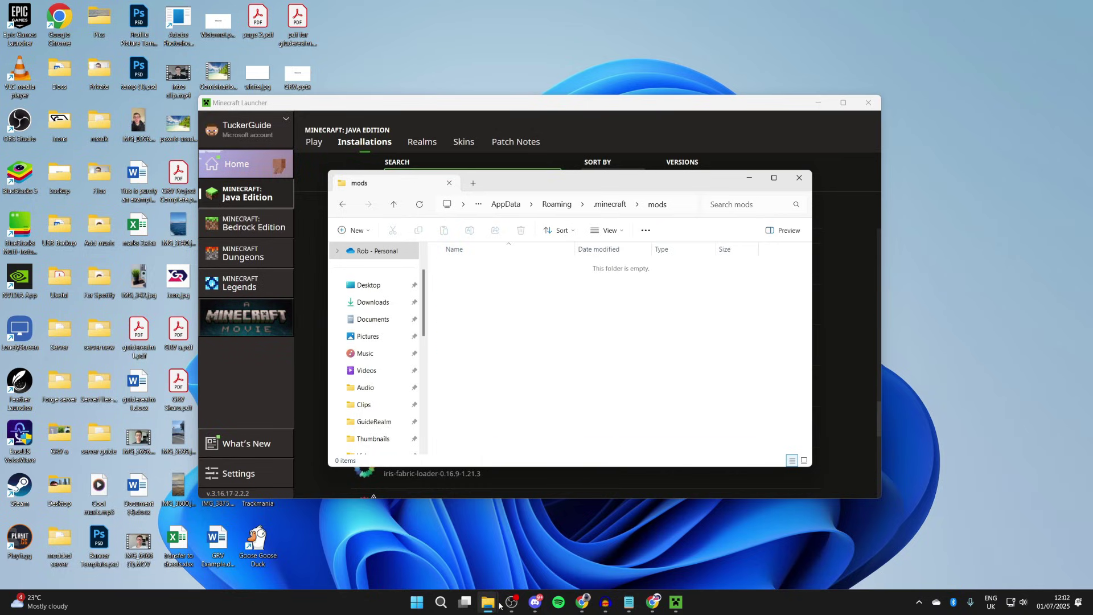
# Move OptiFine_1.21.1_HD_U_J1 (2).jar and jei-1.21.1-forge-19.21.2.313.jar from Downloads into the mods folder, and return to the launcher.
pyautogui.moveTo(486, 605)
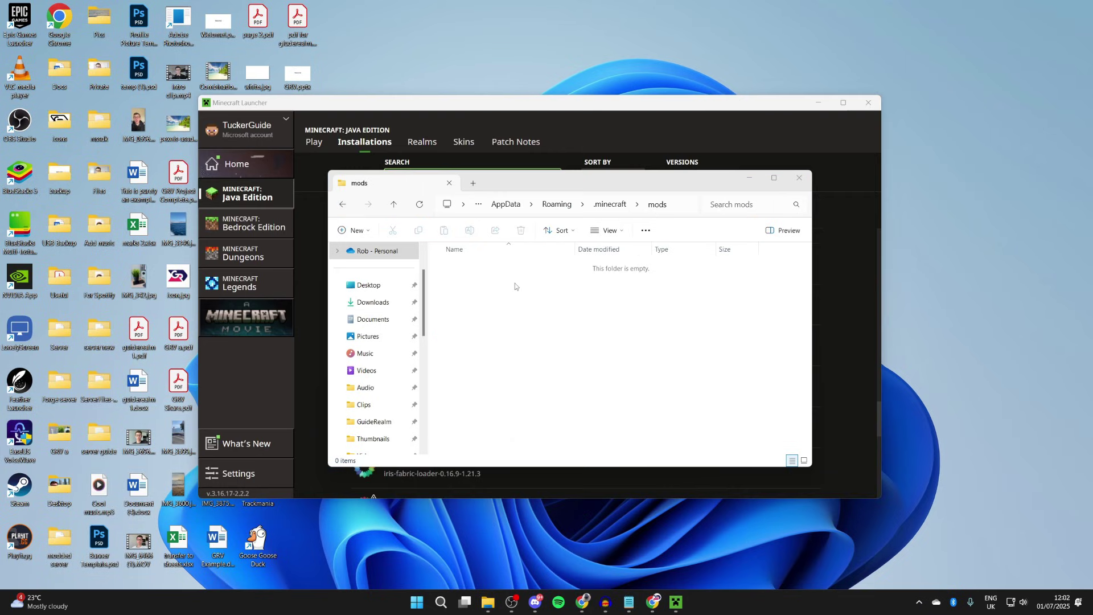
pyautogui.hotkey('alt', 'Tab')
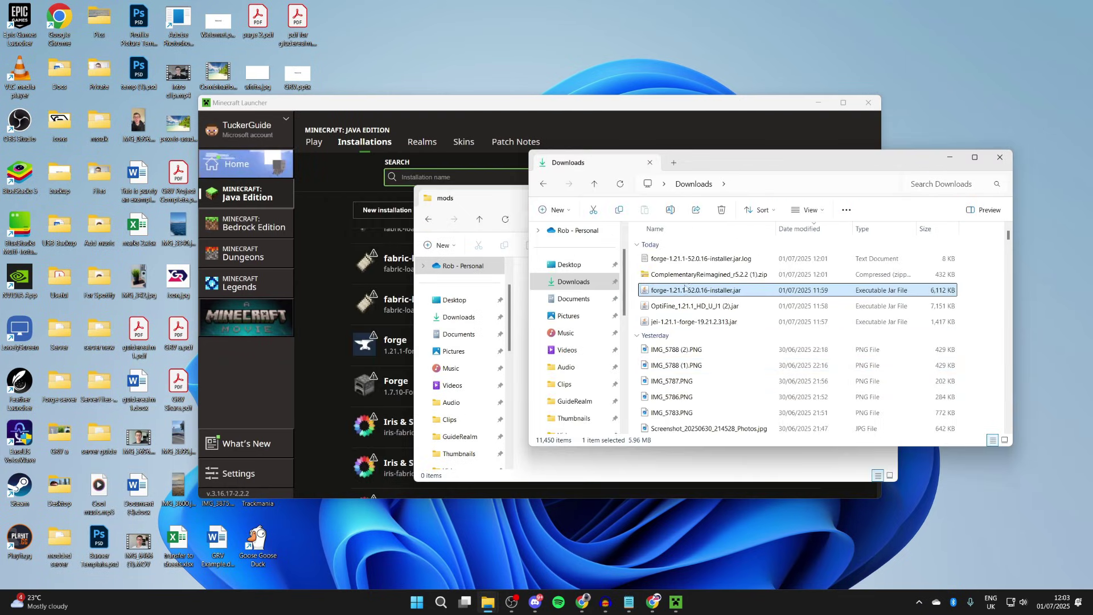
pyautogui.moveTo(679, 291); pyautogui.dragTo(521, 285)
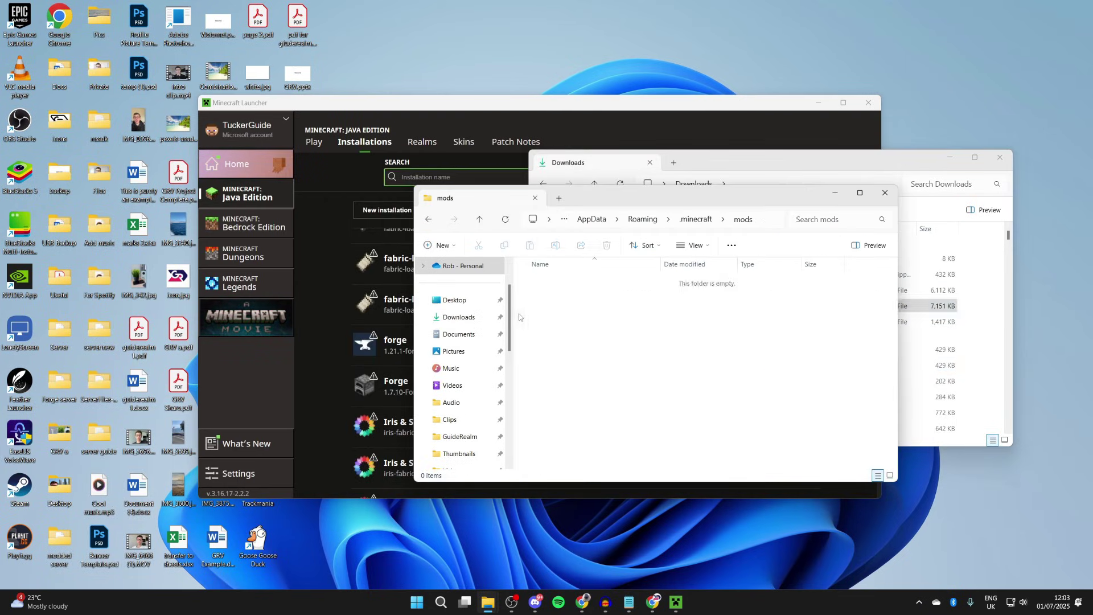
pyautogui.click(914, 169)
pyautogui.click(768, 307)
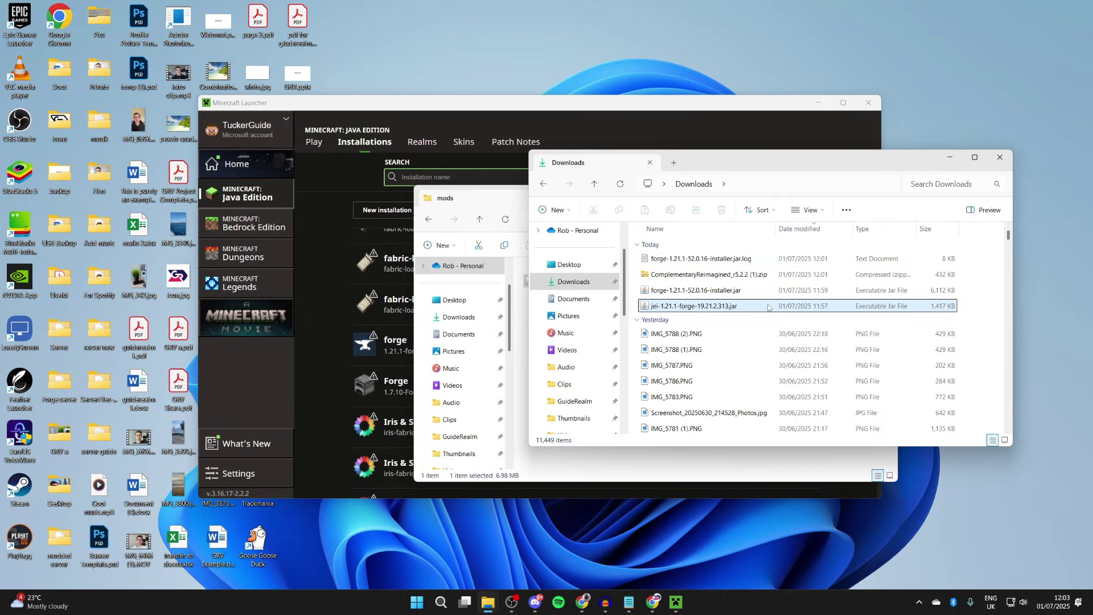
pyautogui.moveTo(688, 328); pyautogui.dragTo(519, 438)
pyautogui.click(398, 348)
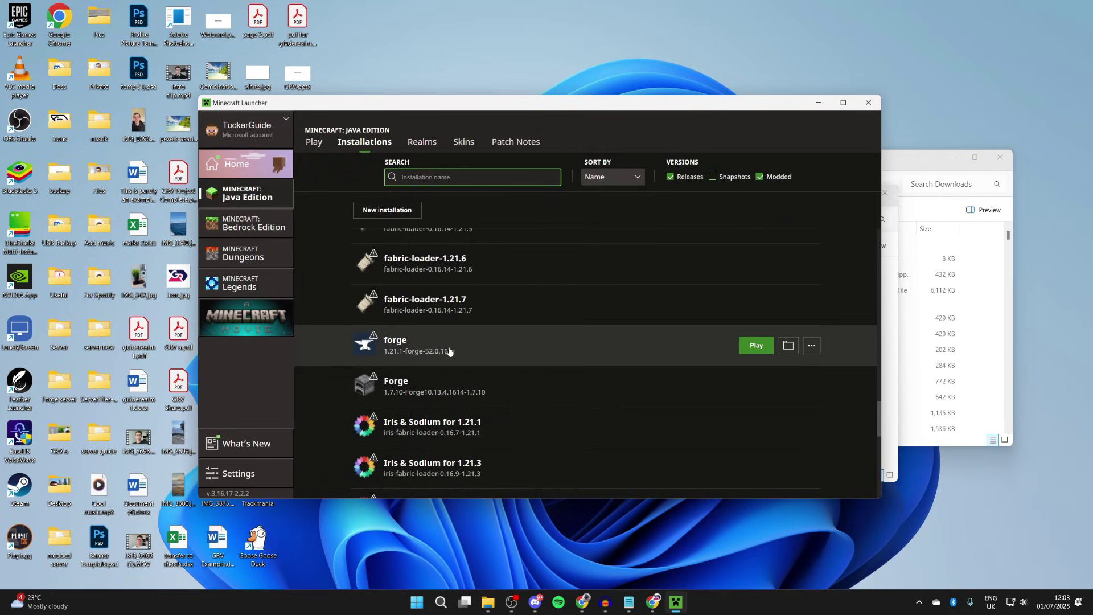
# Launch the 1.21.1-forge-52.0.16 installation and open the video settings from inside a singleplayer world.
pyautogui.click(758, 346)
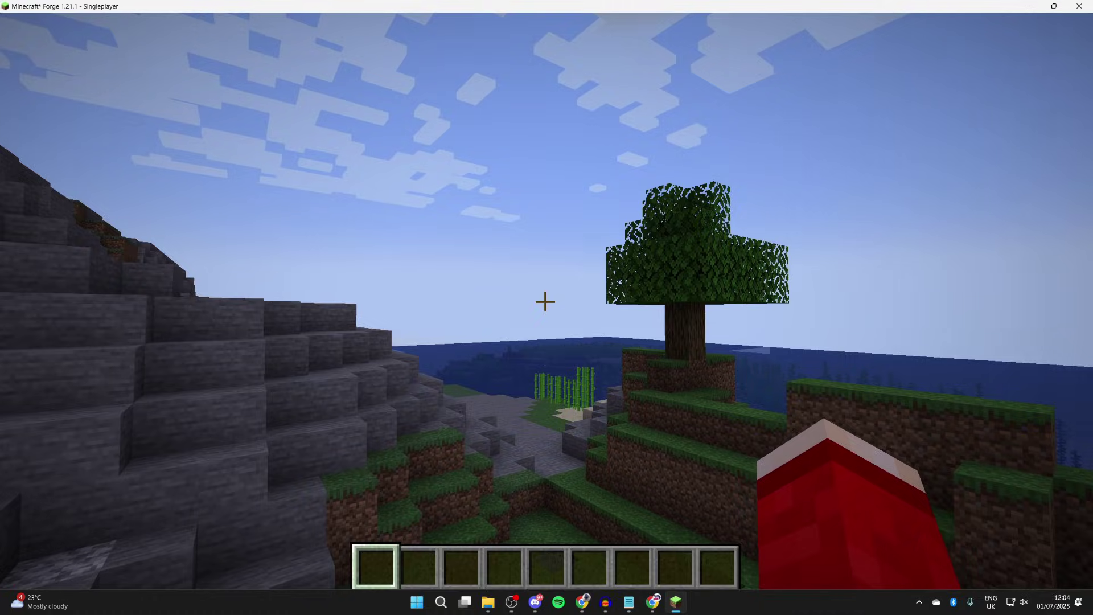
pyautogui.press('Escape')
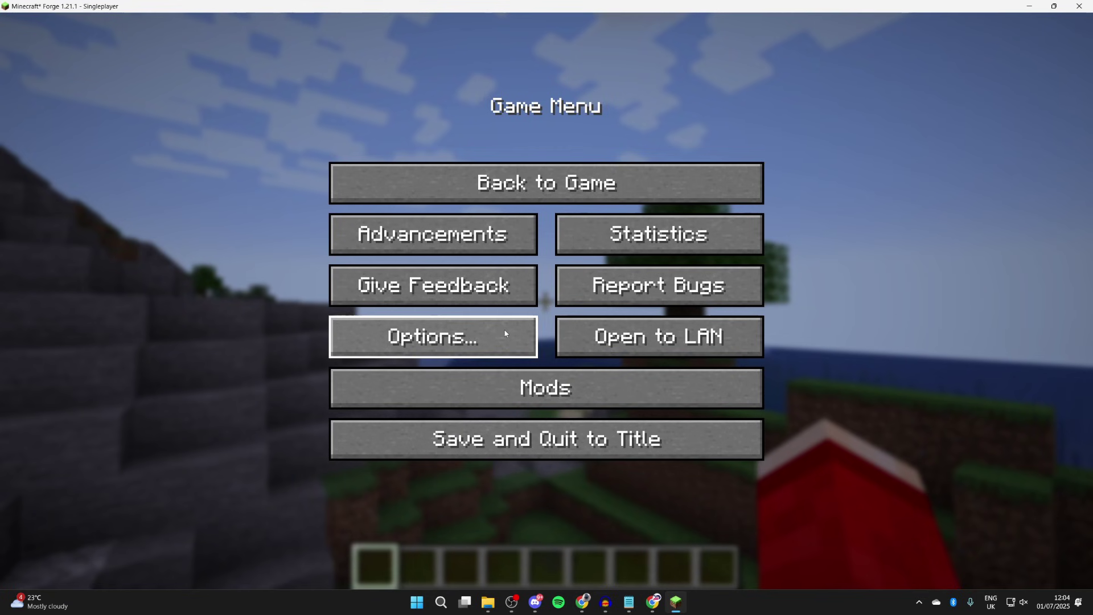
pyautogui.click(505, 334)
pyautogui.click(470, 290)
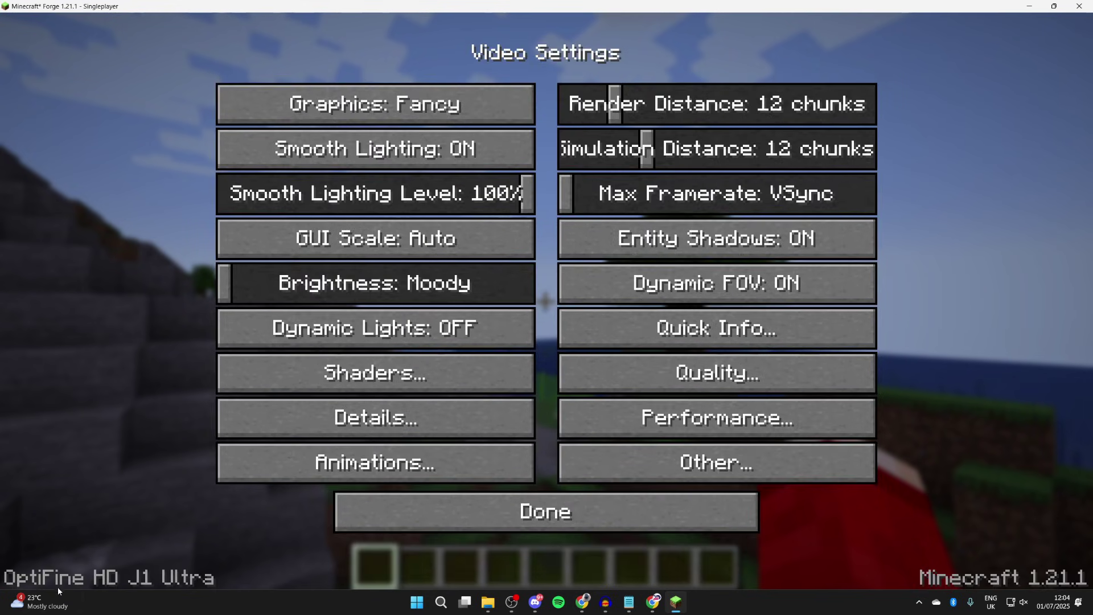
# Open the game's shaderpacks folder, move ComplementaryReimagined_r5.2.2 (1).zip from Downloads into it, and return to the shaders list.
pyautogui.click(393, 374)
pyautogui.click(251, 556)
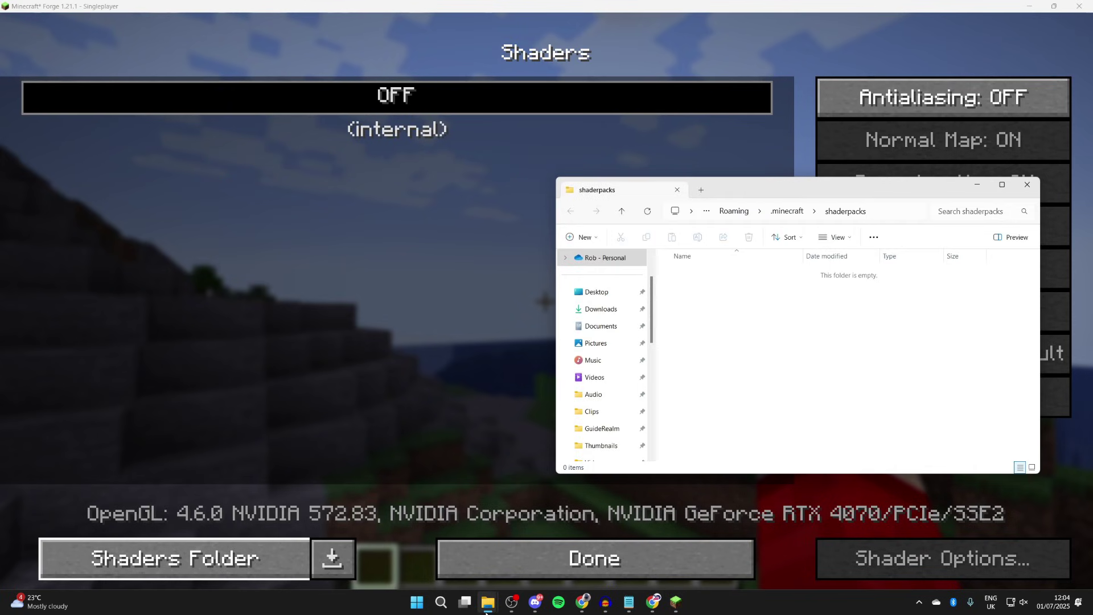
pyautogui.moveTo(486, 607)
pyautogui.click(481, 566)
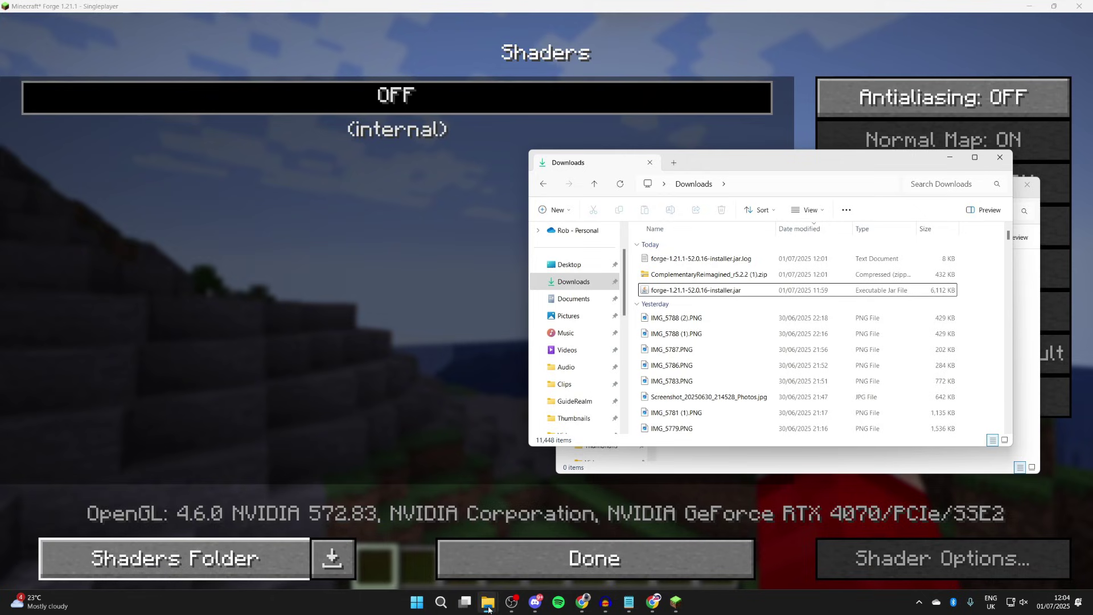
pyautogui.moveTo(741, 164); pyautogui.dragTo(433, 161)
pyautogui.click(427, 272)
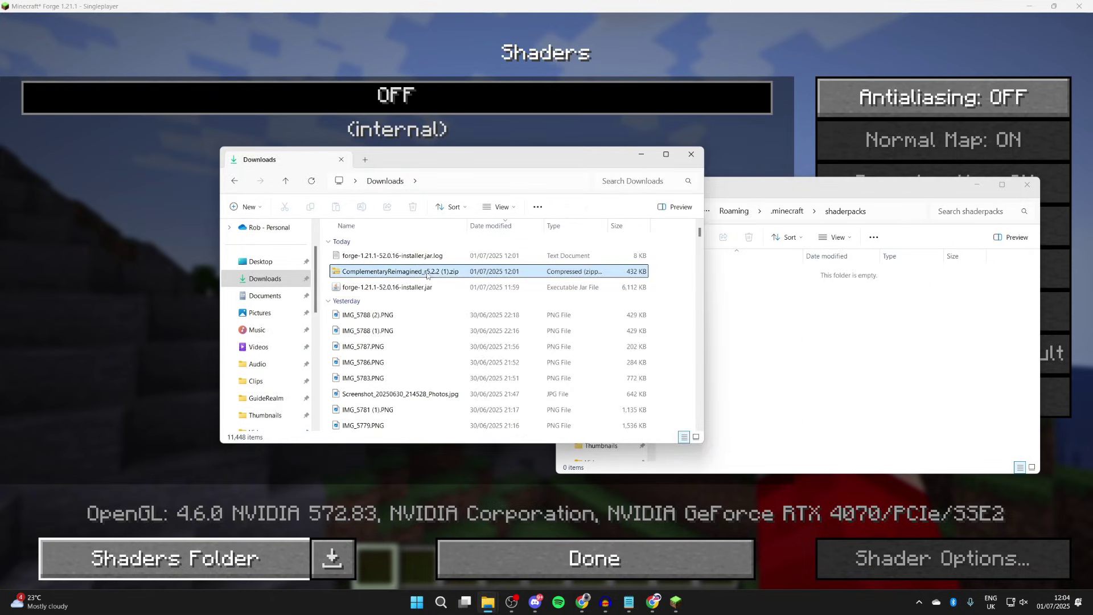
pyautogui.moveTo(427, 274); pyautogui.dragTo(813, 276)
pyautogui.hotkey('alt', 'Tab')
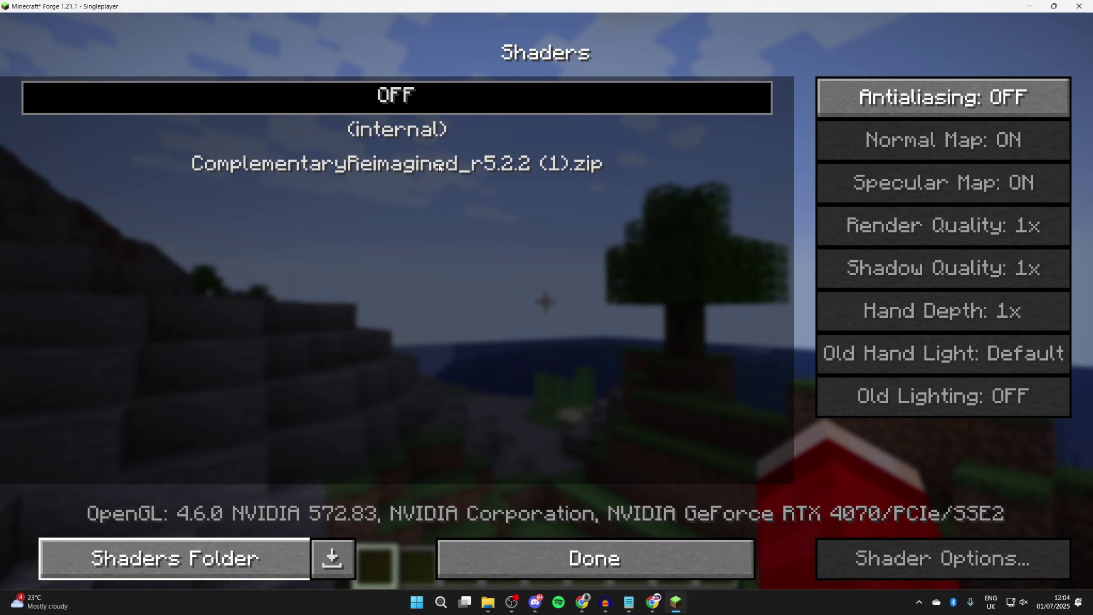
# Apply the ComplementaryReimagined_r5.2.2 (1).zip shader pack and walk through the world toward the sugar cane by the water.
pyautogui.click(439, 165)
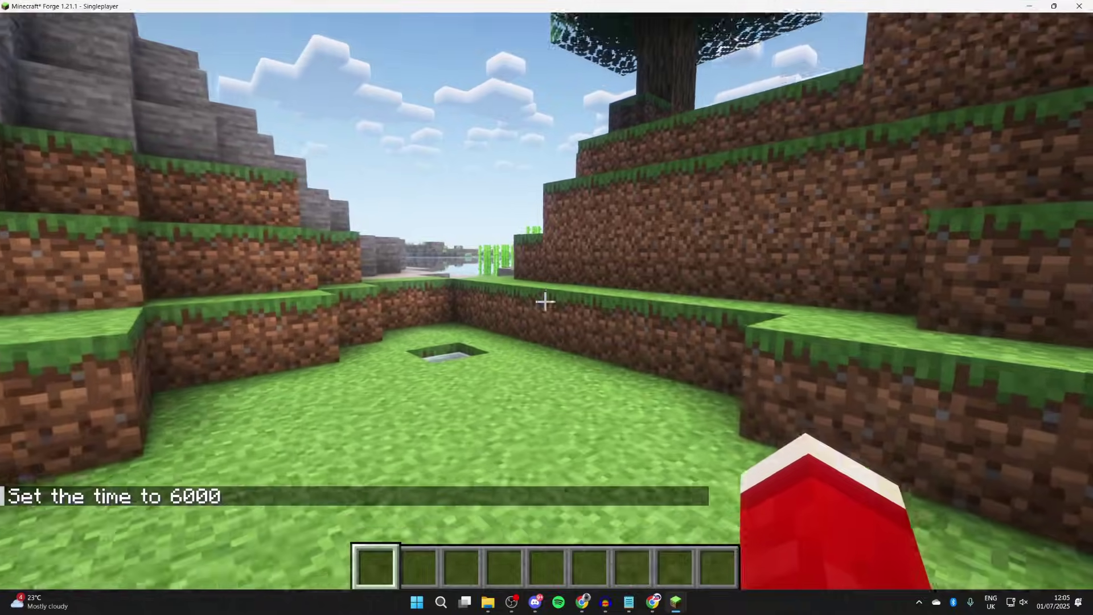
pyautogui.press('w')
pyautogui.press('w')
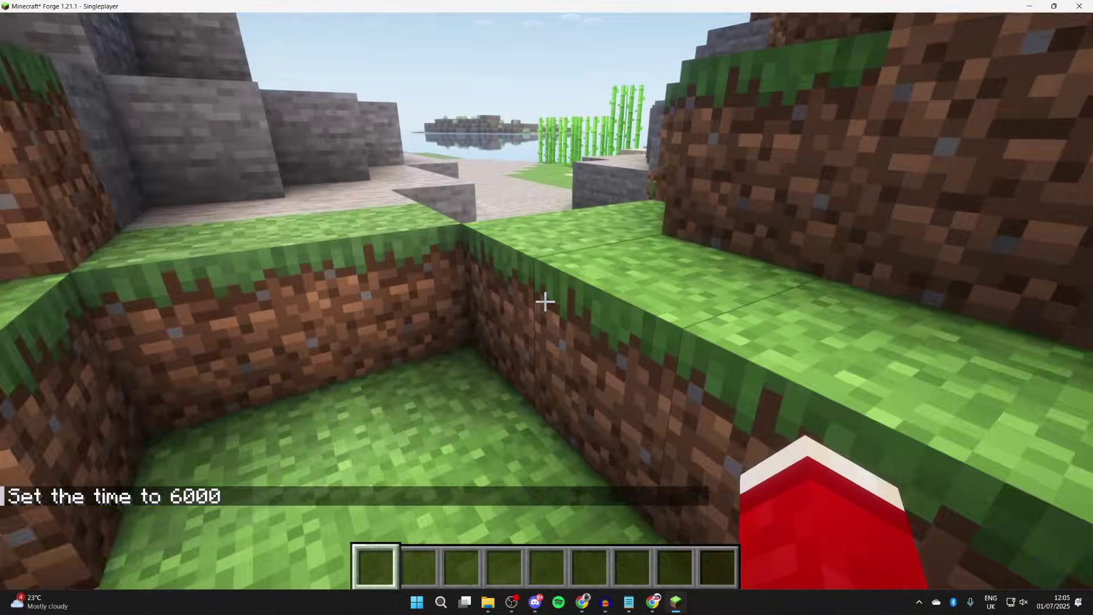
pyautogui.press('w')
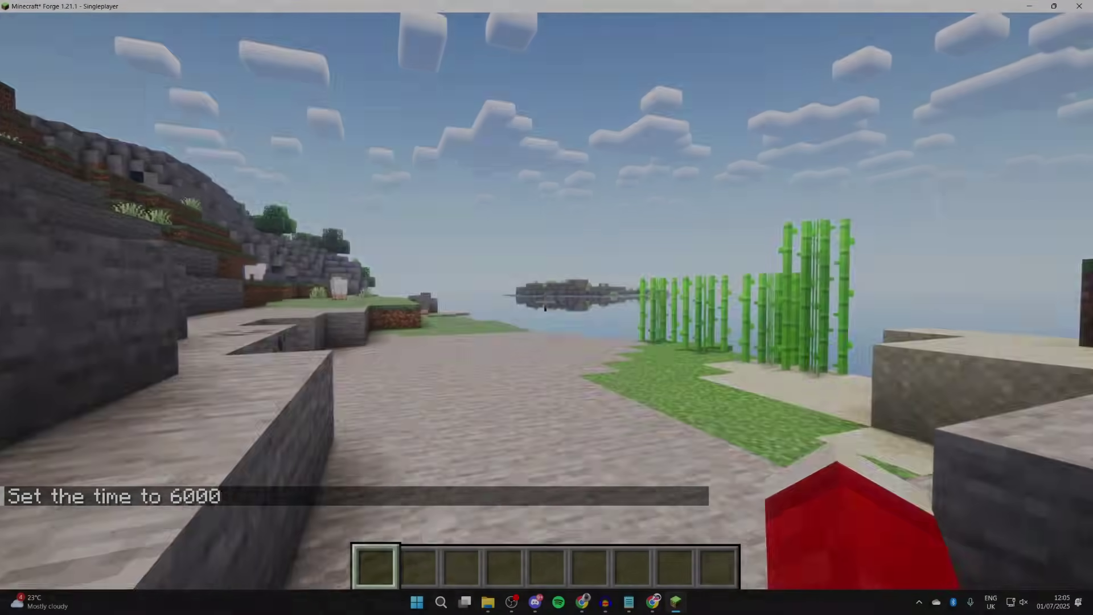